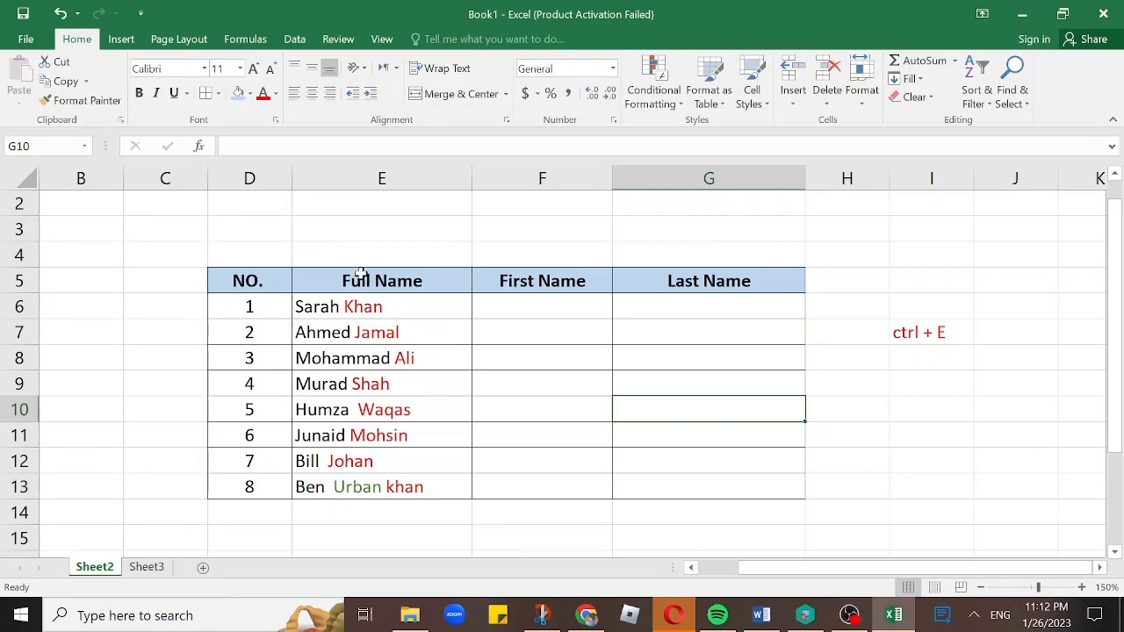
# Examine the Full Name entries and their row numbers in rows 6 to 13, including the three-part name in row 13.
pyautogui.click(375, 311)
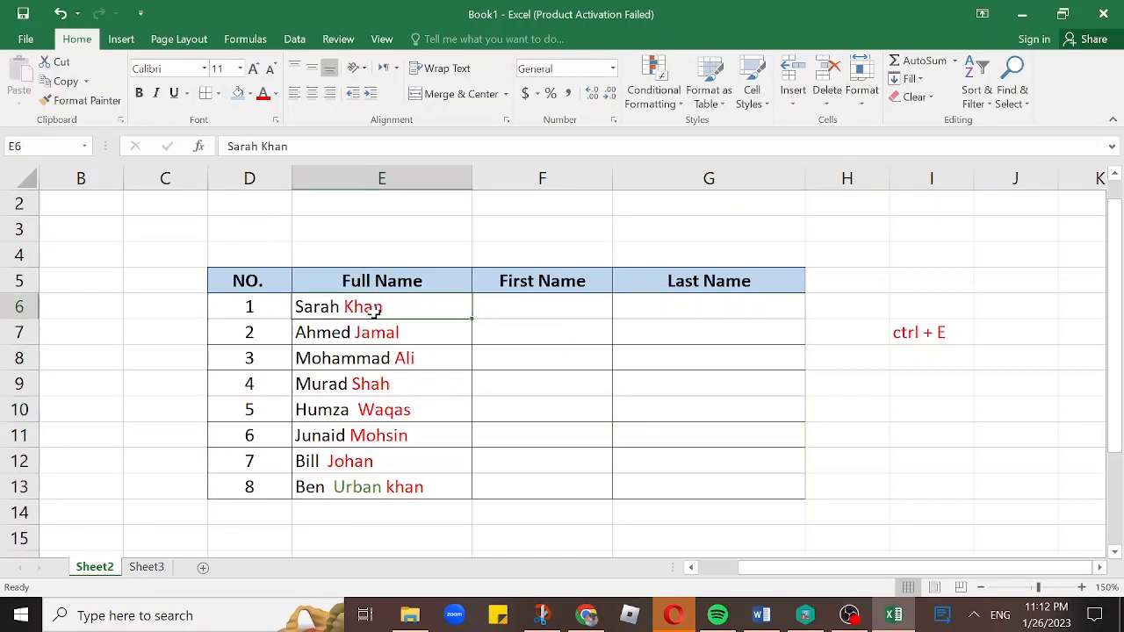
pyautogui.click(366, 334)
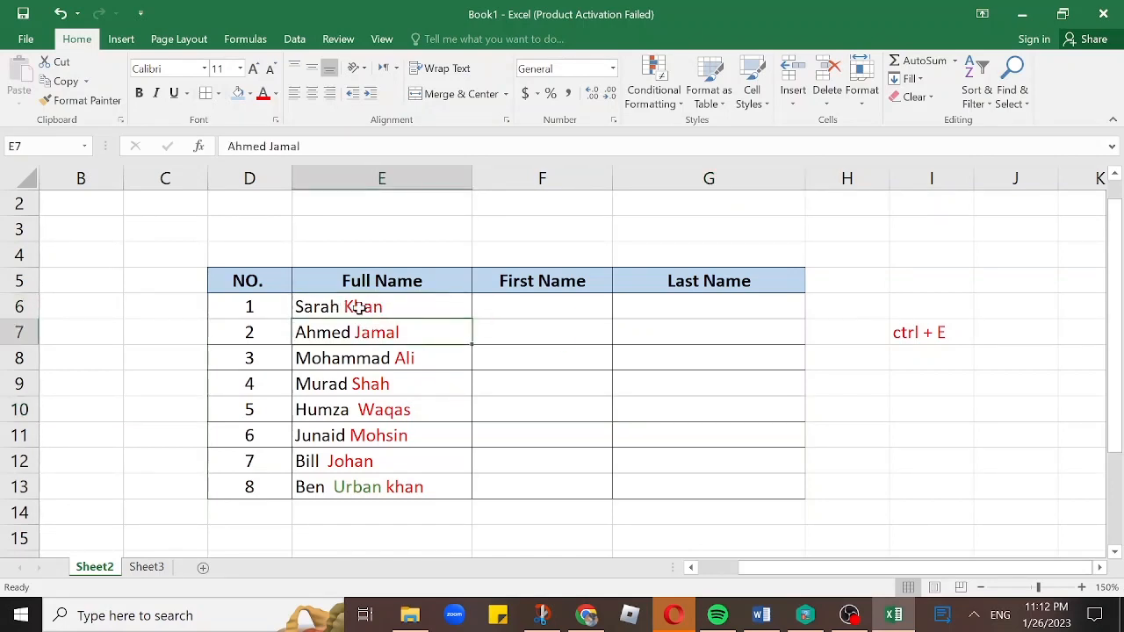
pyautogui.click(358, 307)
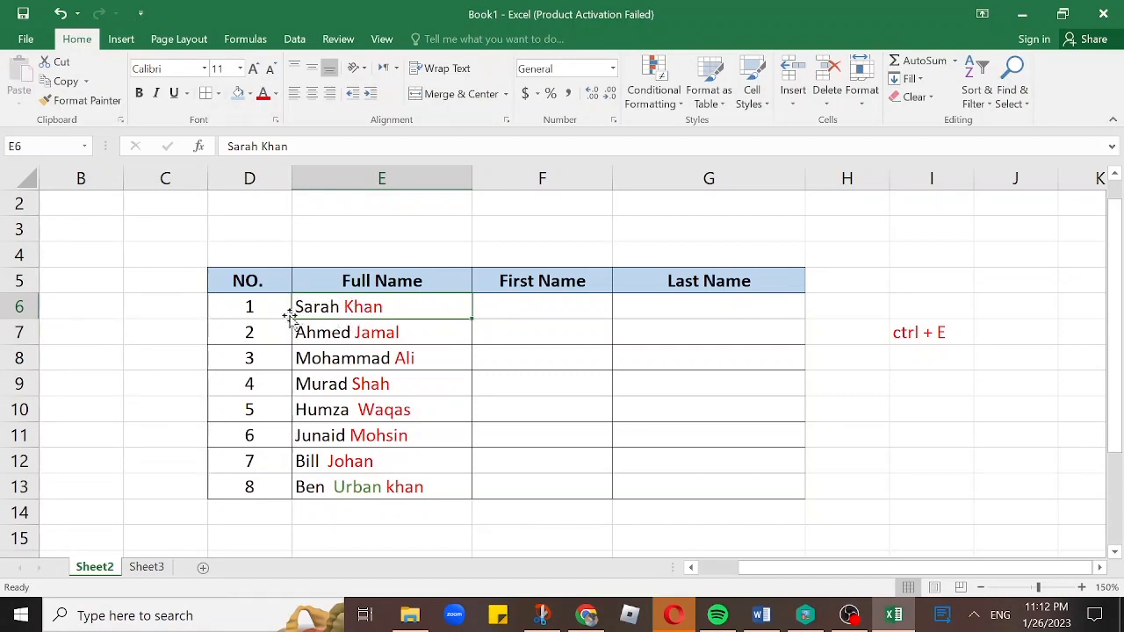
pyautogui.moveTo(255, 305); pyautogui.dragTo(263, 461)
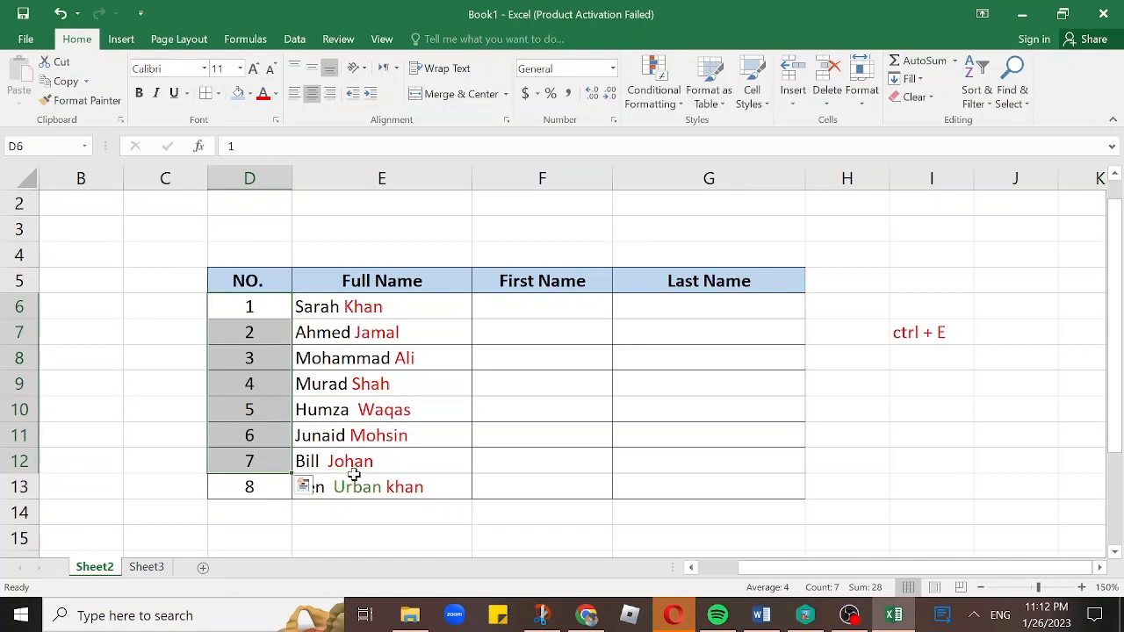
pyautogui.click(255, 486)
pyautogui.click(344, 488)
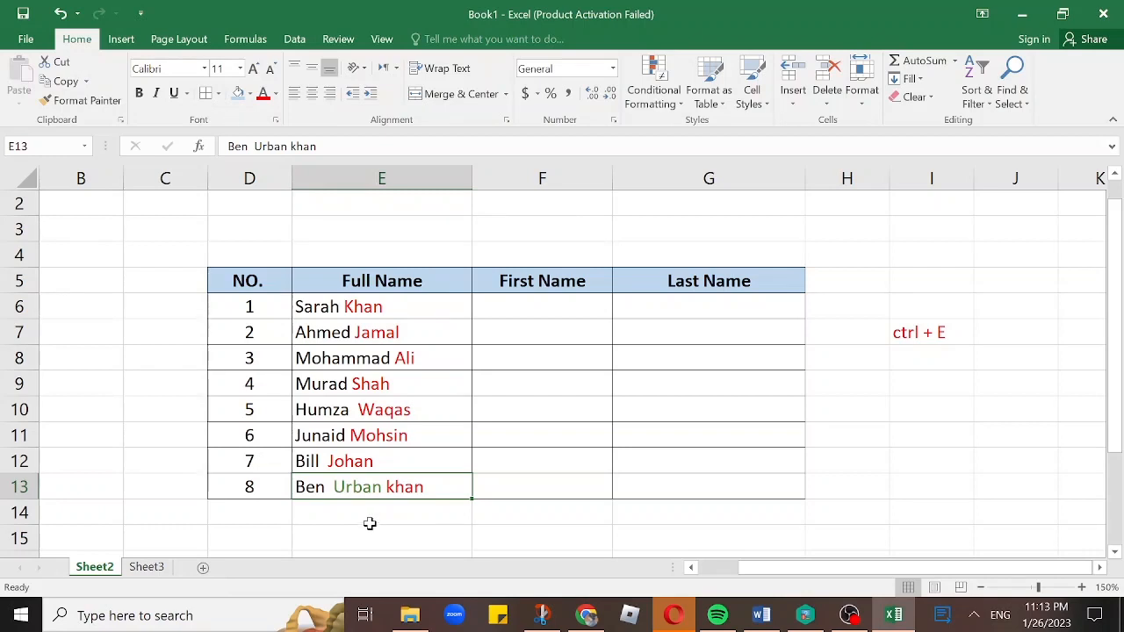
pyautogui.click(345, 464)
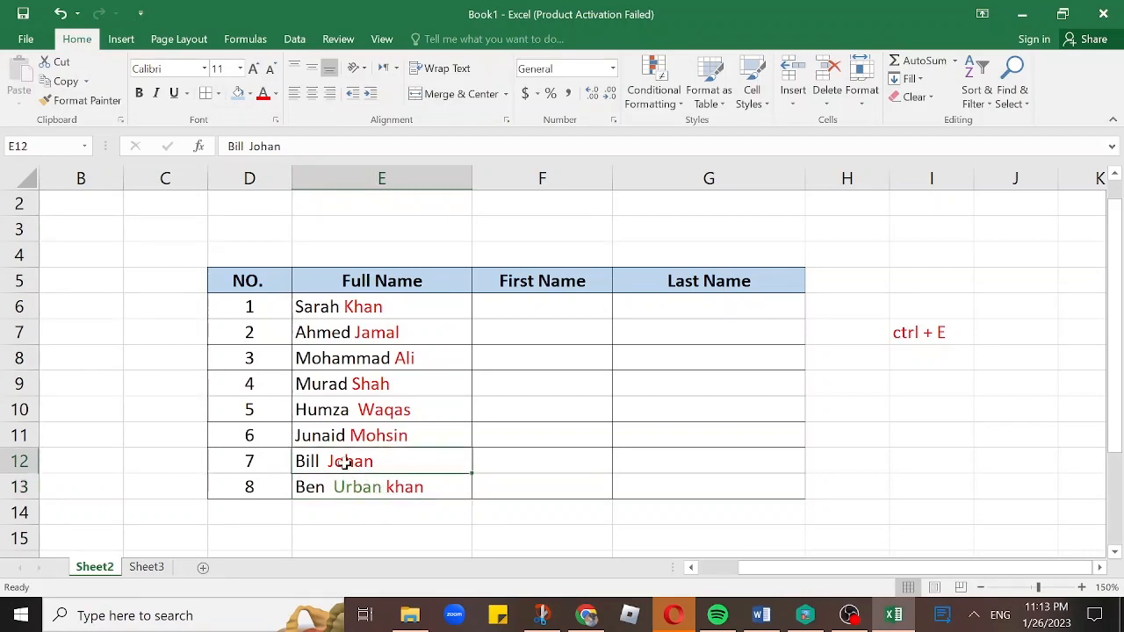
pyautogui.click(316, 490)
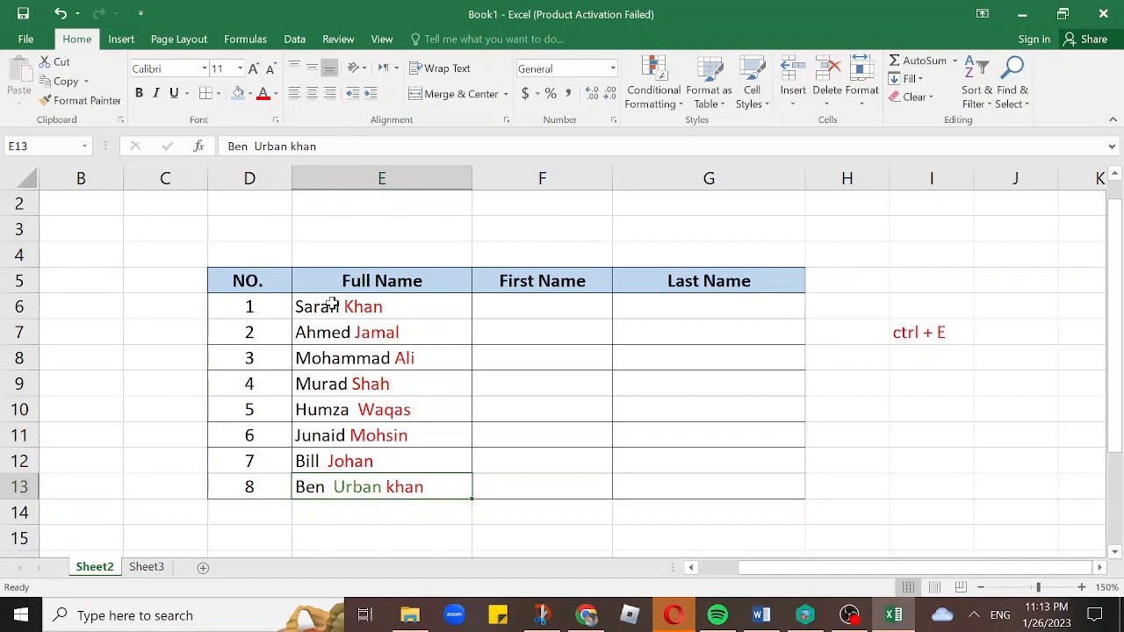
# Convert the range E5:G13 into a table with headers.
pyautogui.moveTo(325, 282); pyautogui.dragTo(679, 487)
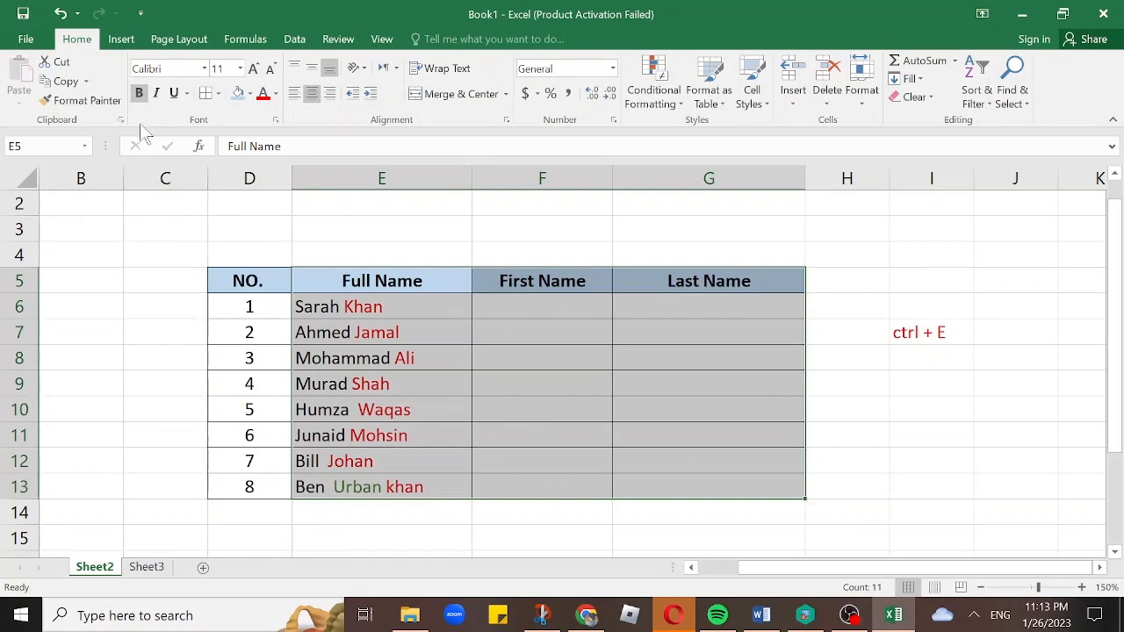
pyautogui.click(123, 42)
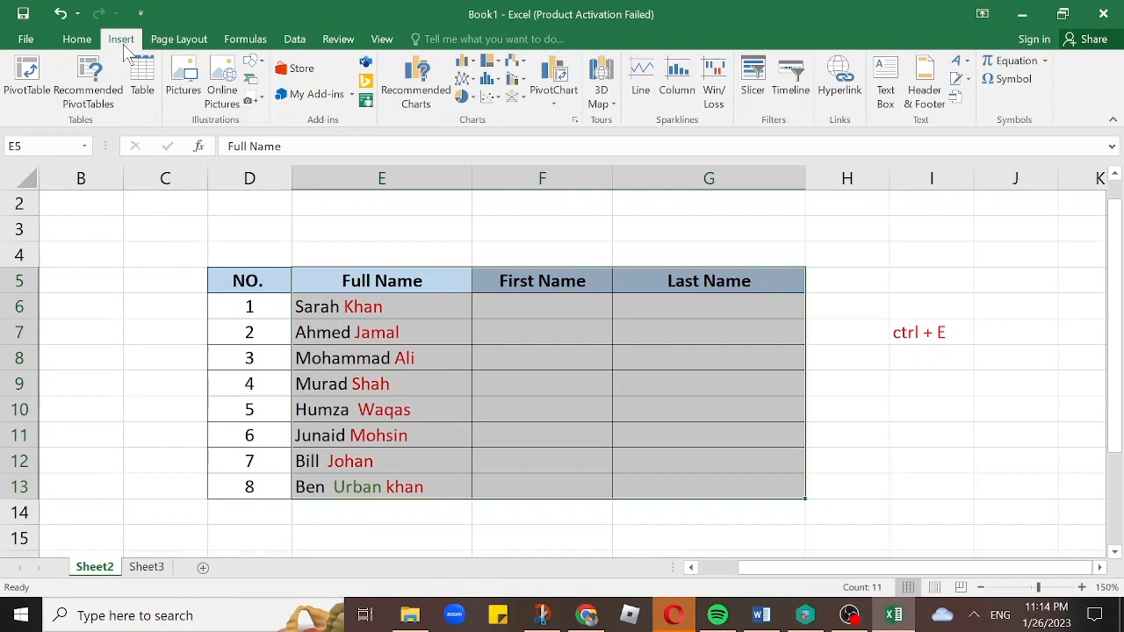
pyautogui.click(143, 94)
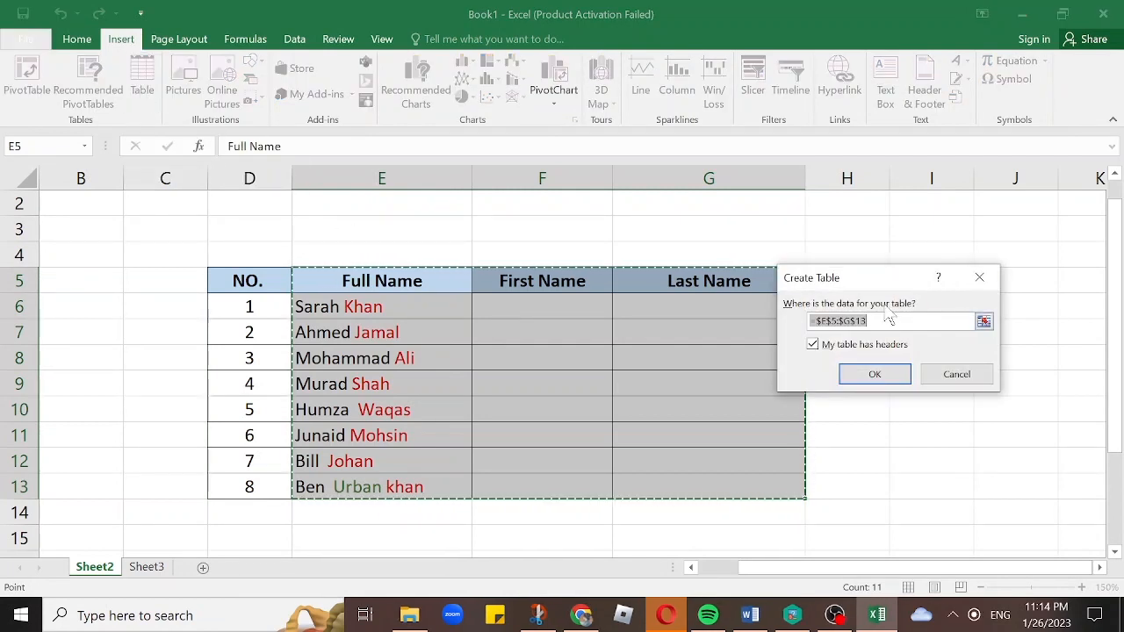
pyautogui.moveTo(888, 283); pyautogui.dragTo(594, 325)
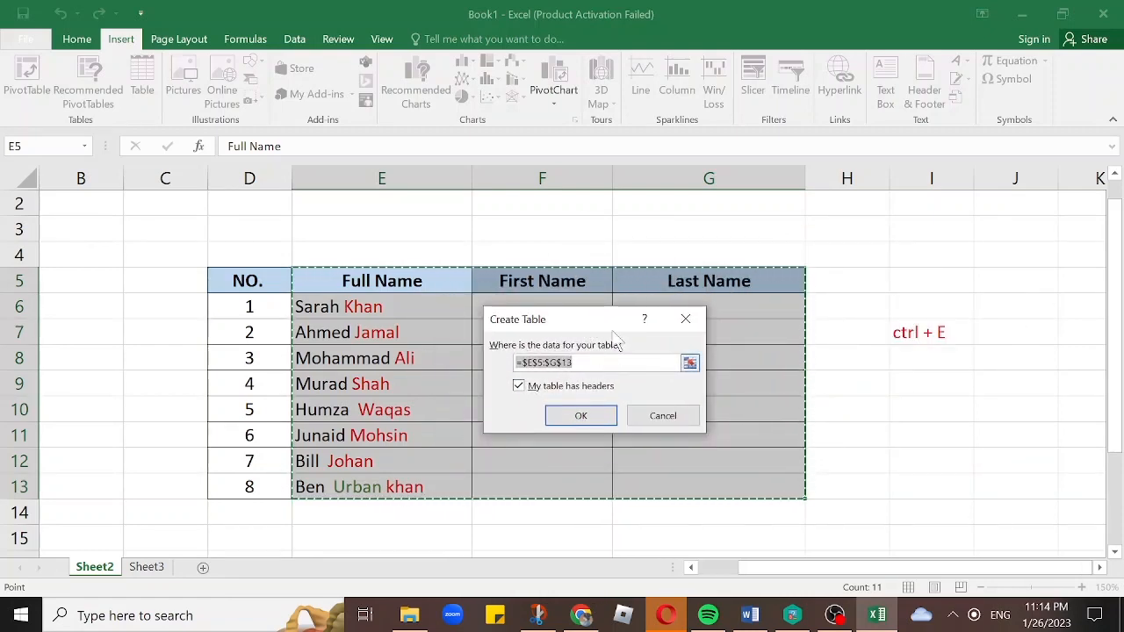
pyautogui.click(581, 417)
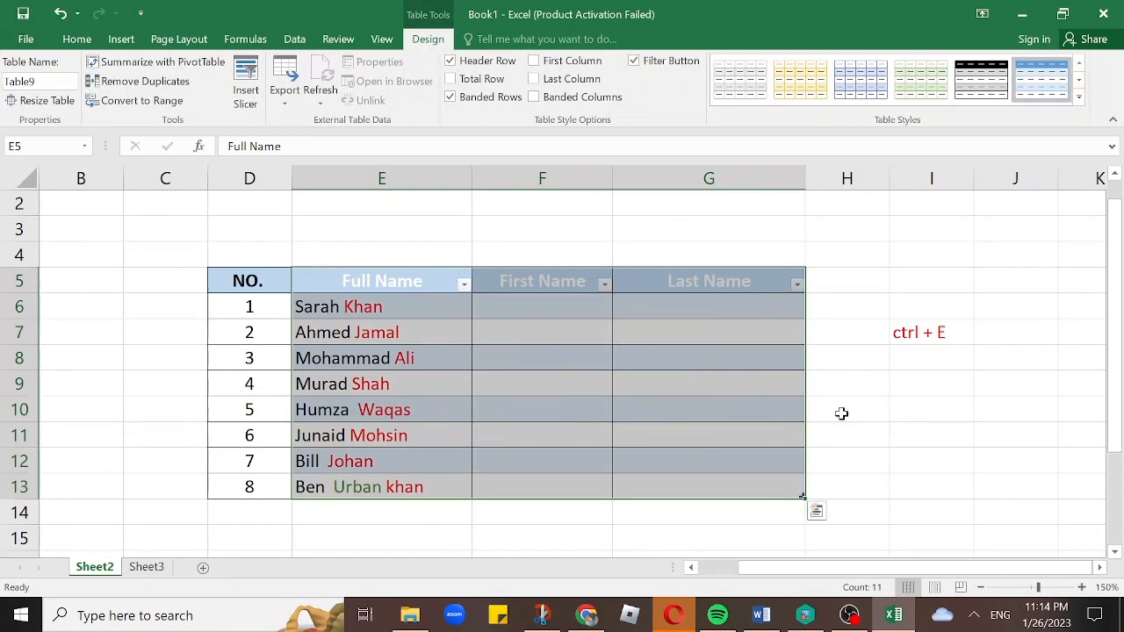
pyautogui.click(843, 413)
# Enter the first two people's first names in F6 and F7 and accept the Flash Fill suggestions for F8:F13.
pyautogui.click(450, 309)
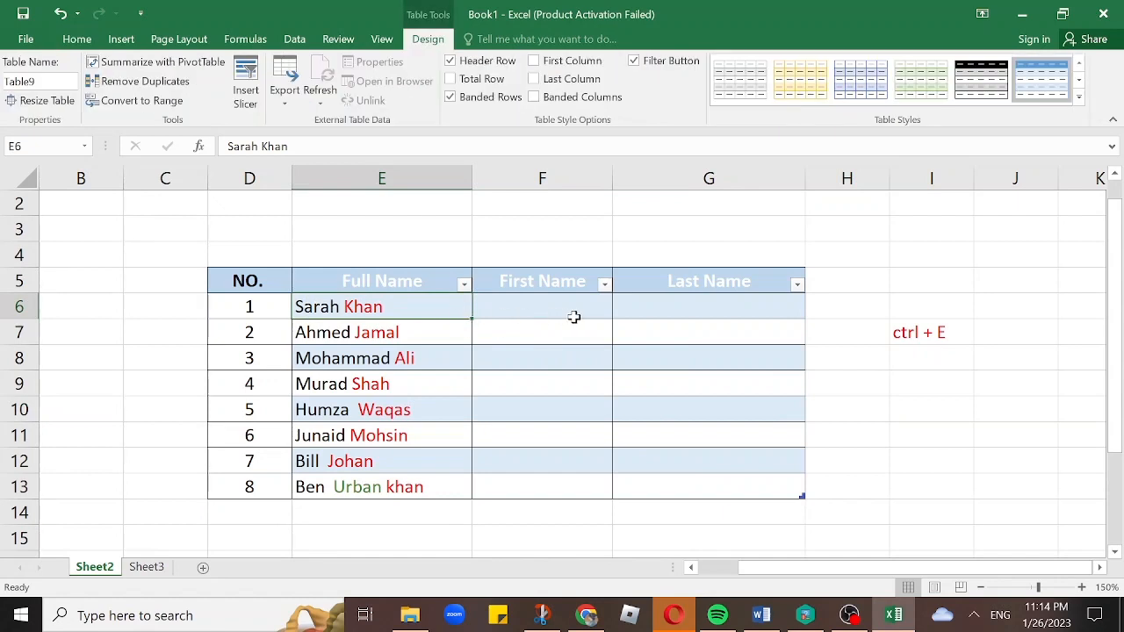
pyautogui.click(517, 309)
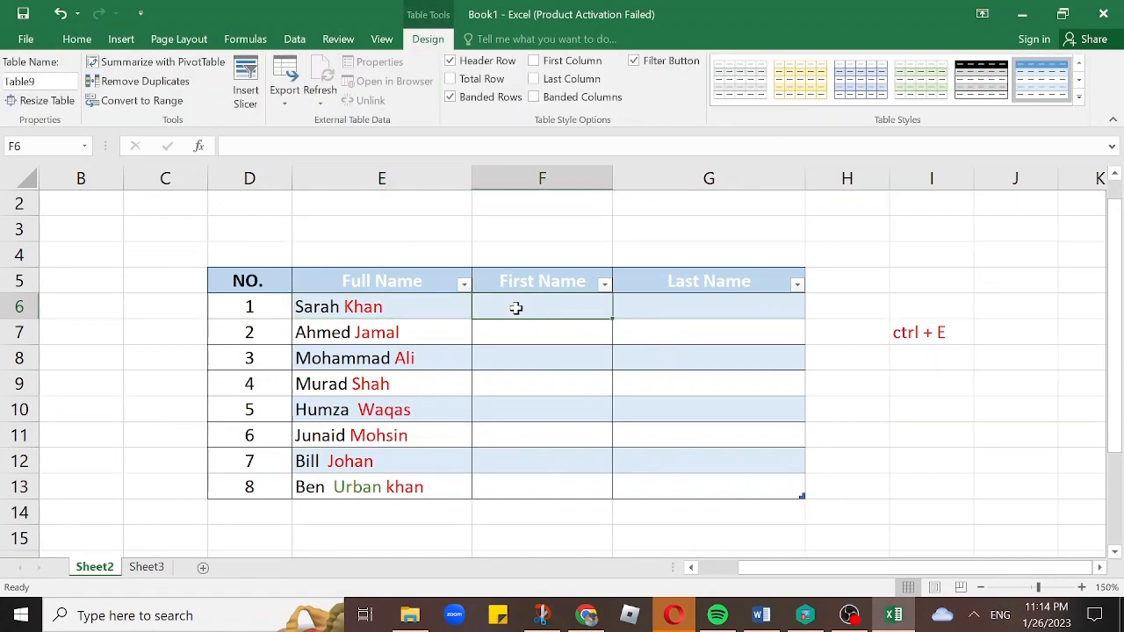
pyautogui.click(524, 350)
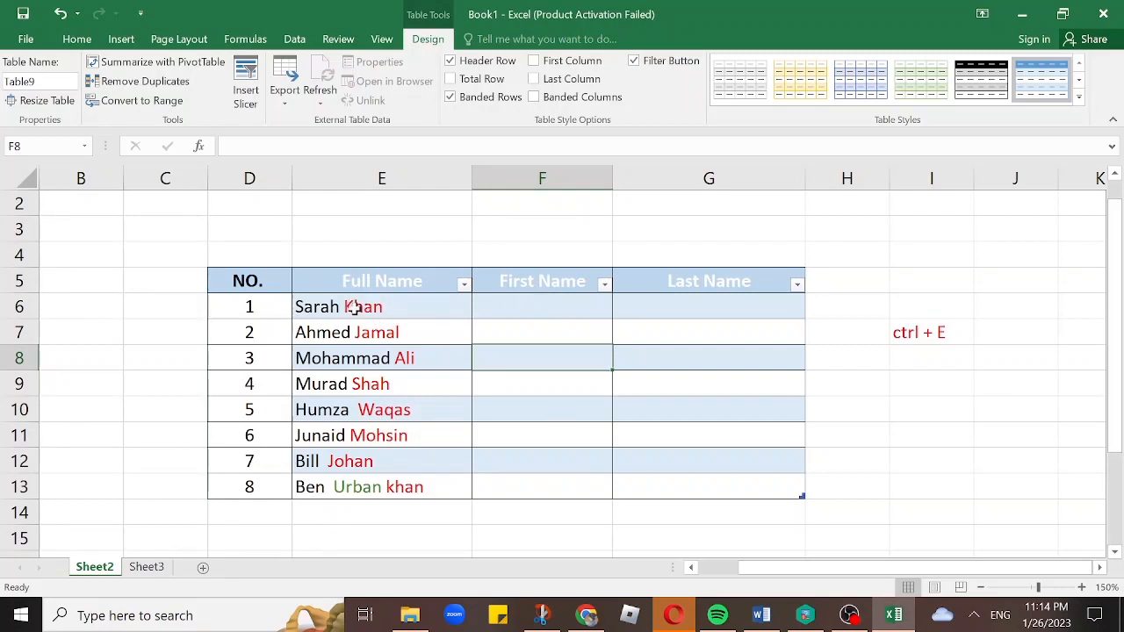
pyautogui.click(504, 311)
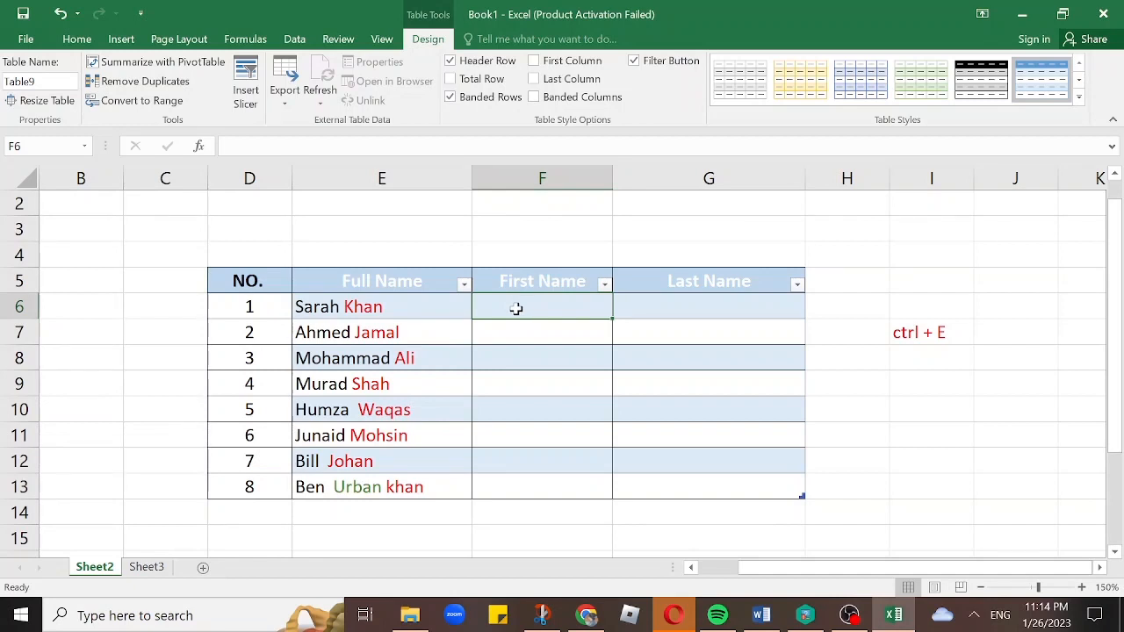
pyautogui.write('Sarah')
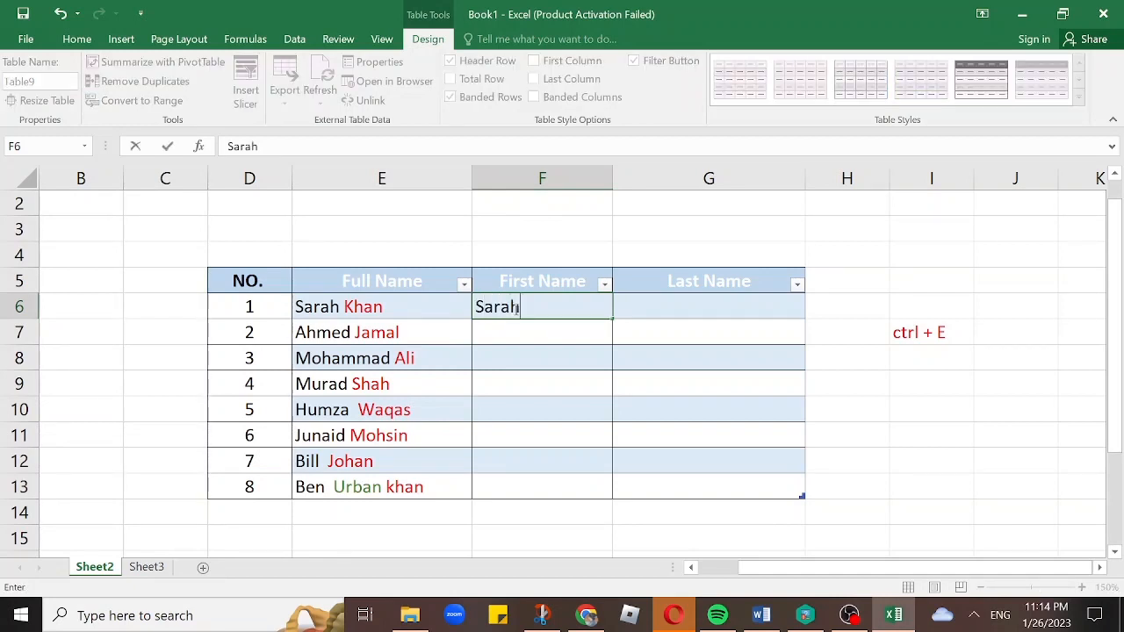
pyautogui.press('Return')
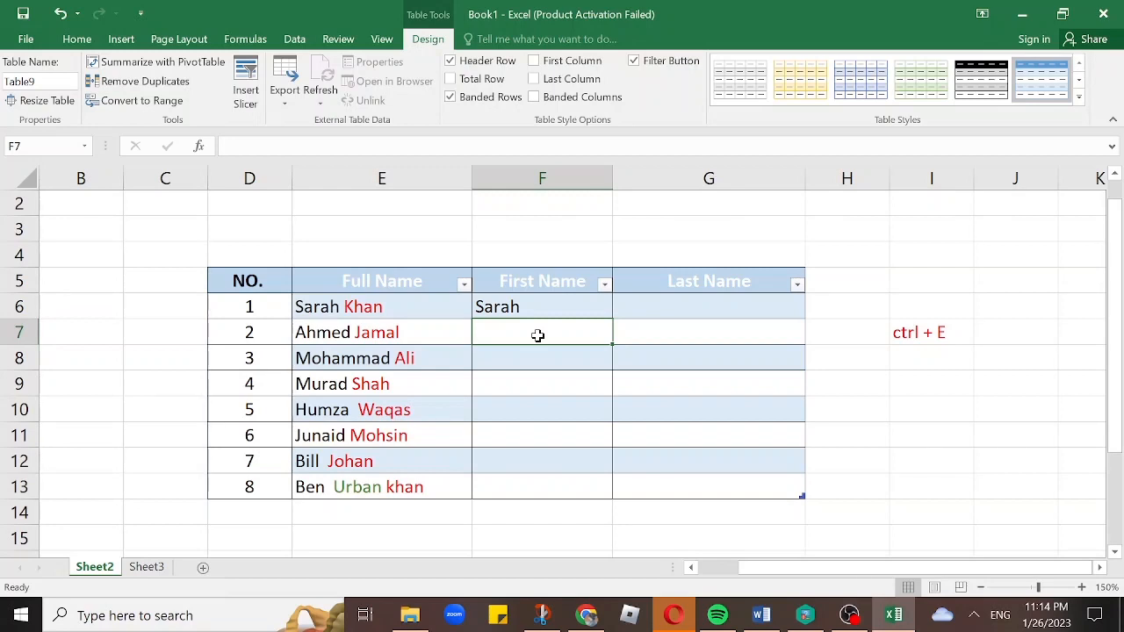
pyautogui.write('Ahmed')
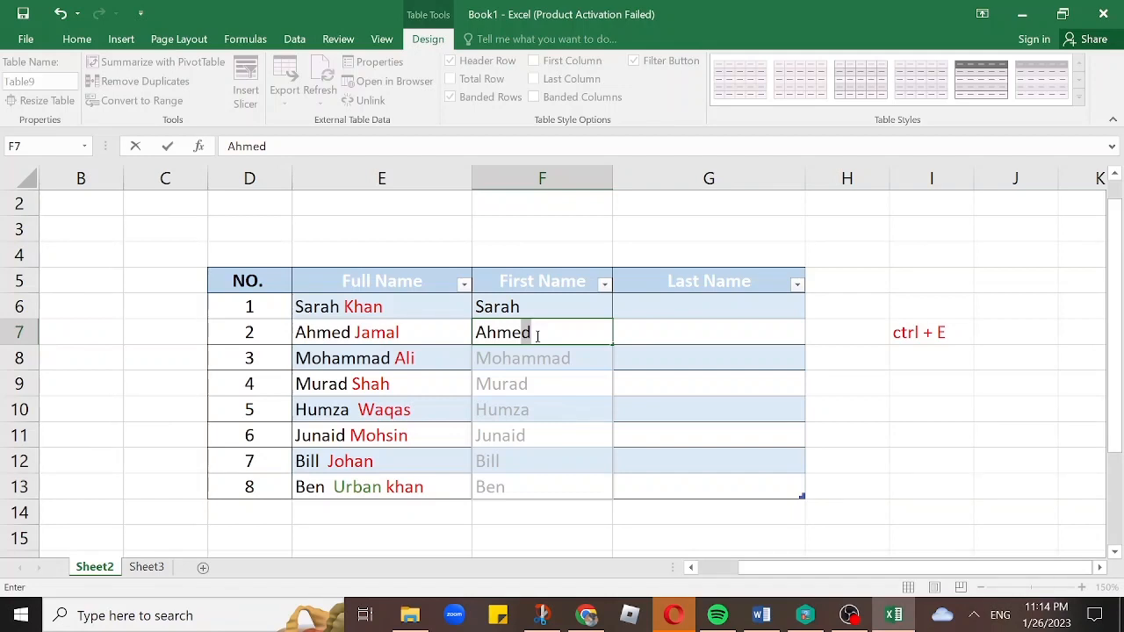
pyautogui.press('Return')
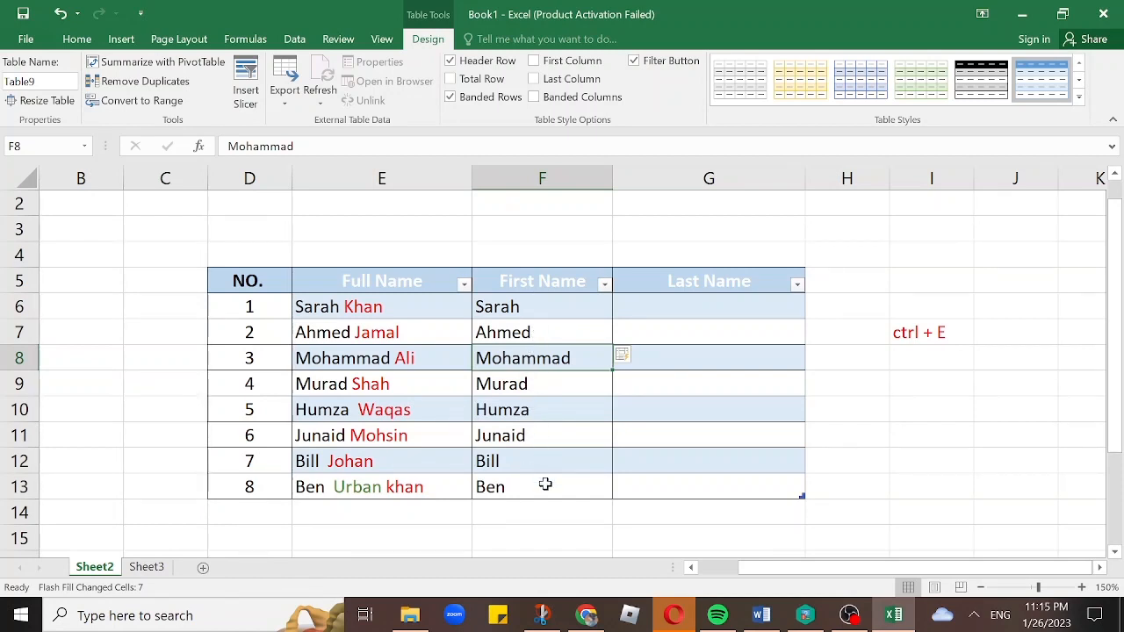
# Enter the first two people's last names in G6 and G7 and accept the Flash Fill suggestions for G8:G13.
pyautogui.click(694, 304)
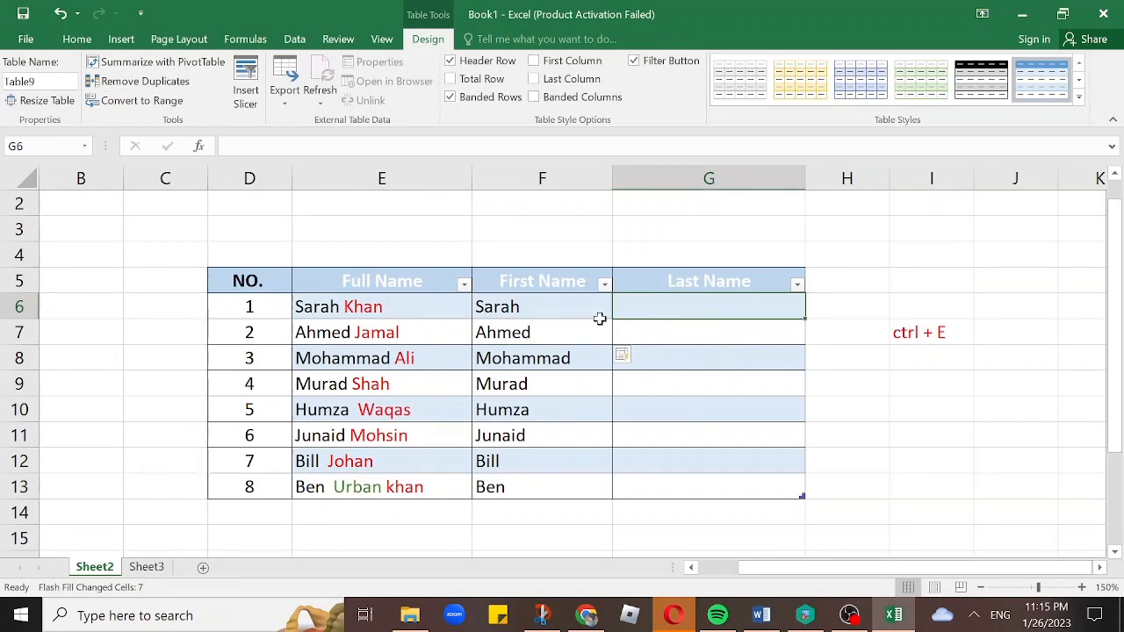
pyautogui.write('Khan')
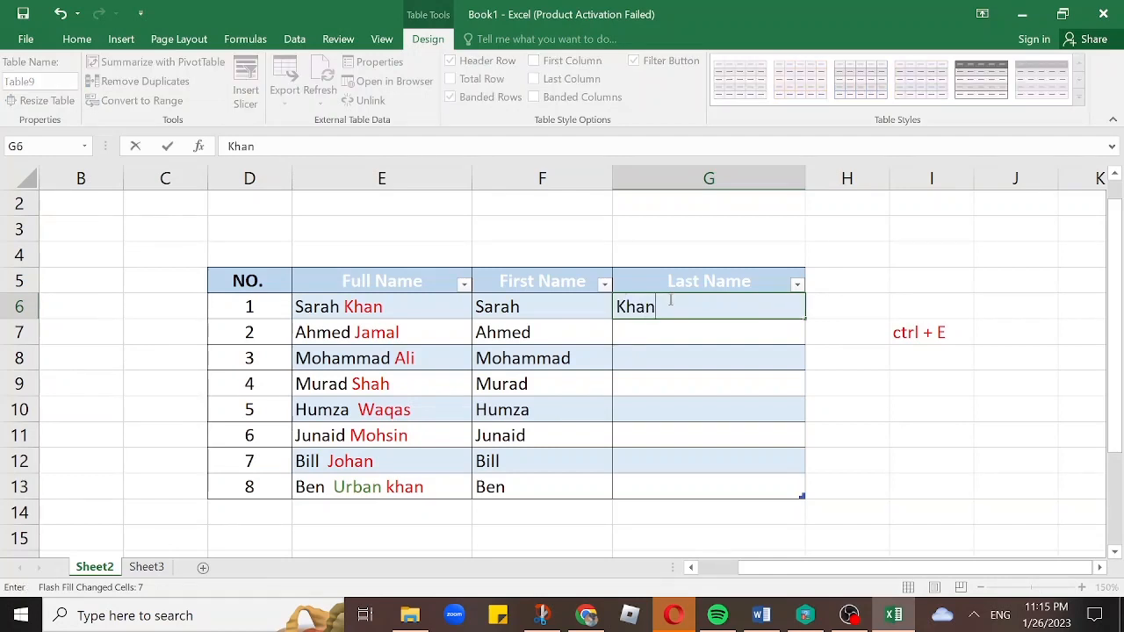
pyautogui.press('Return')
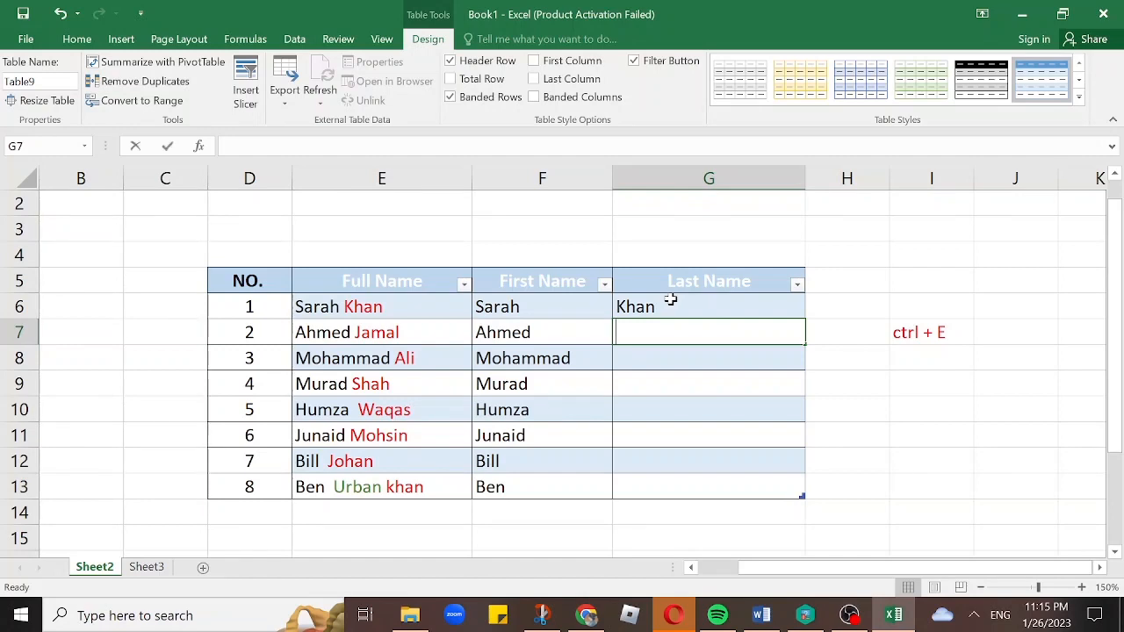
pyautogui.write('Jamal')
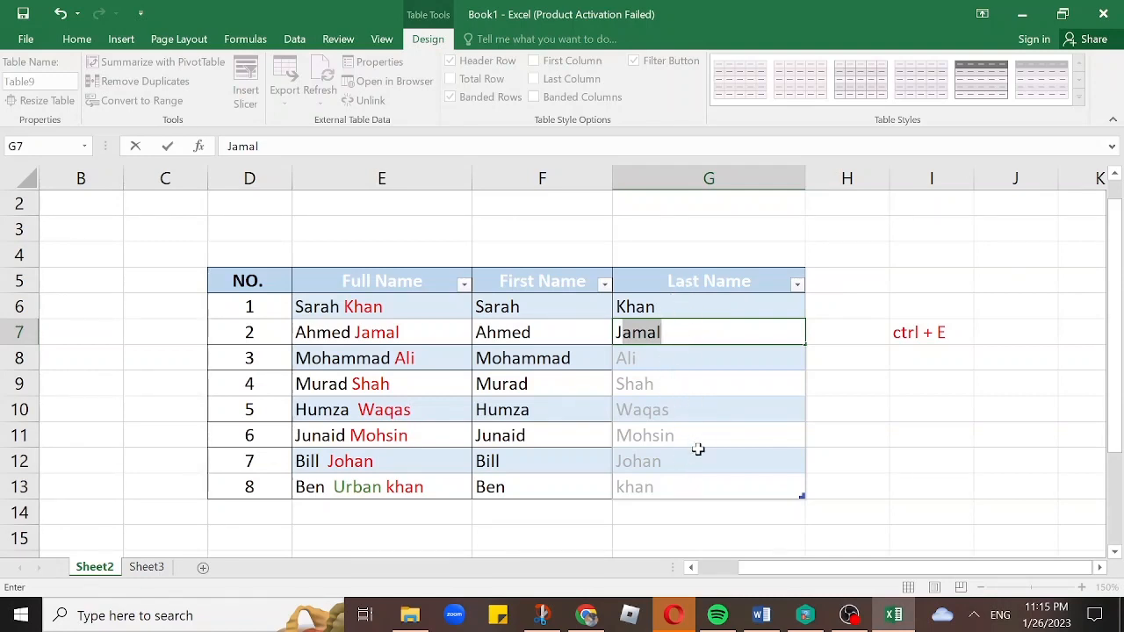
pyautogui.press('Return')
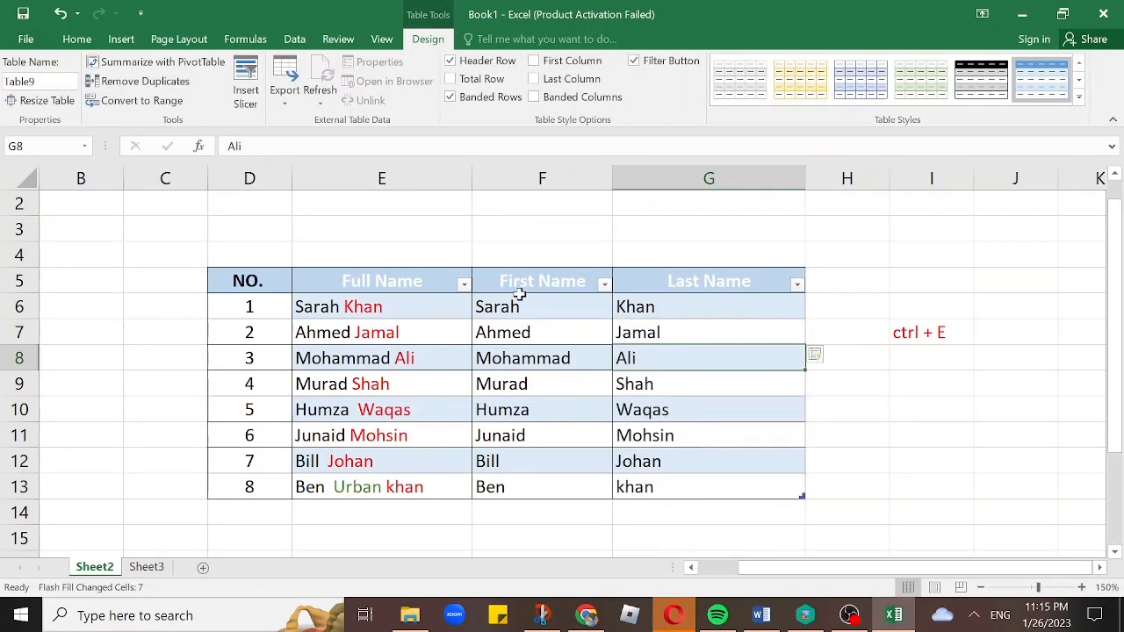
pyautogui.moveTo(521, 304); pyautogui.dragTo(517, 488)
pyautogui.moveTo(670, 311); pyautogui.dragTo(684, 493)
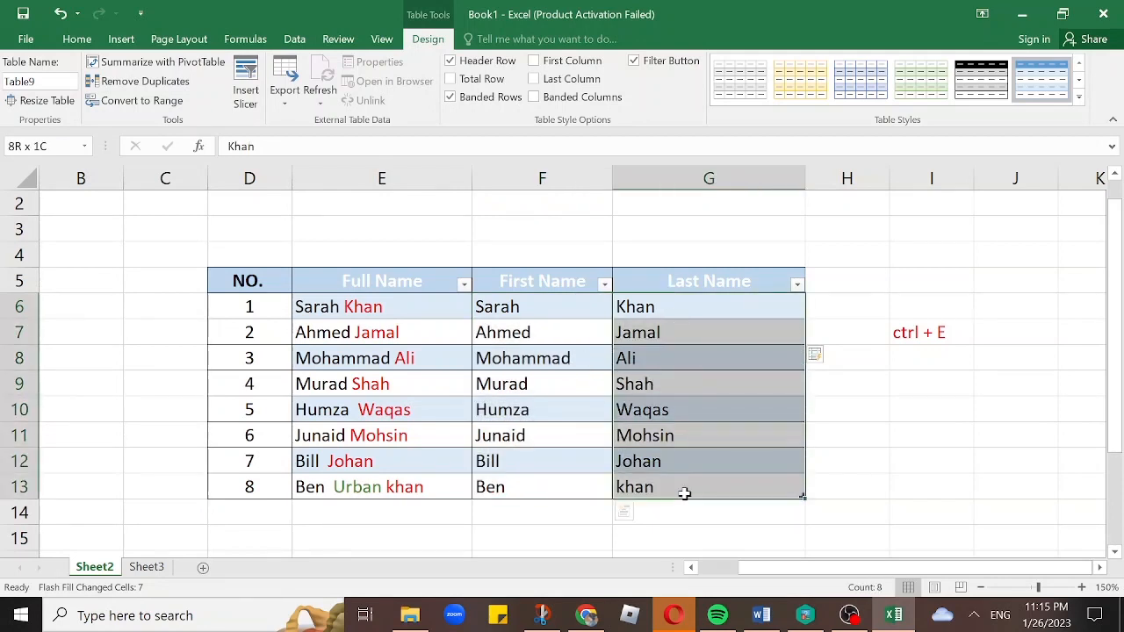
pyautogui.click(230, 490)
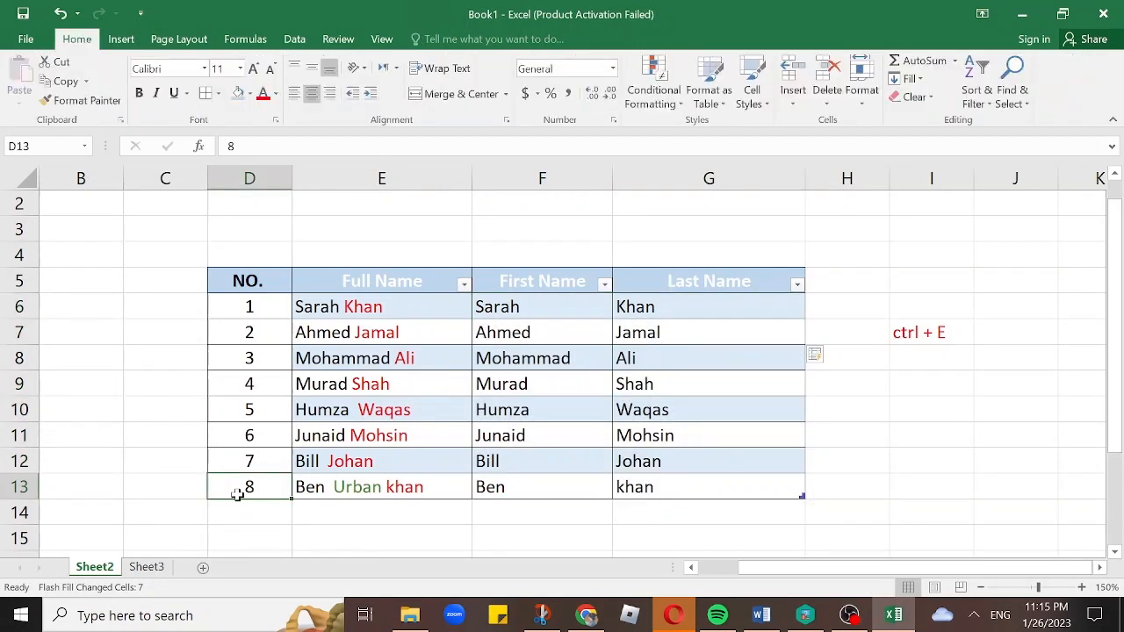
pyautogui.click(323, 490)
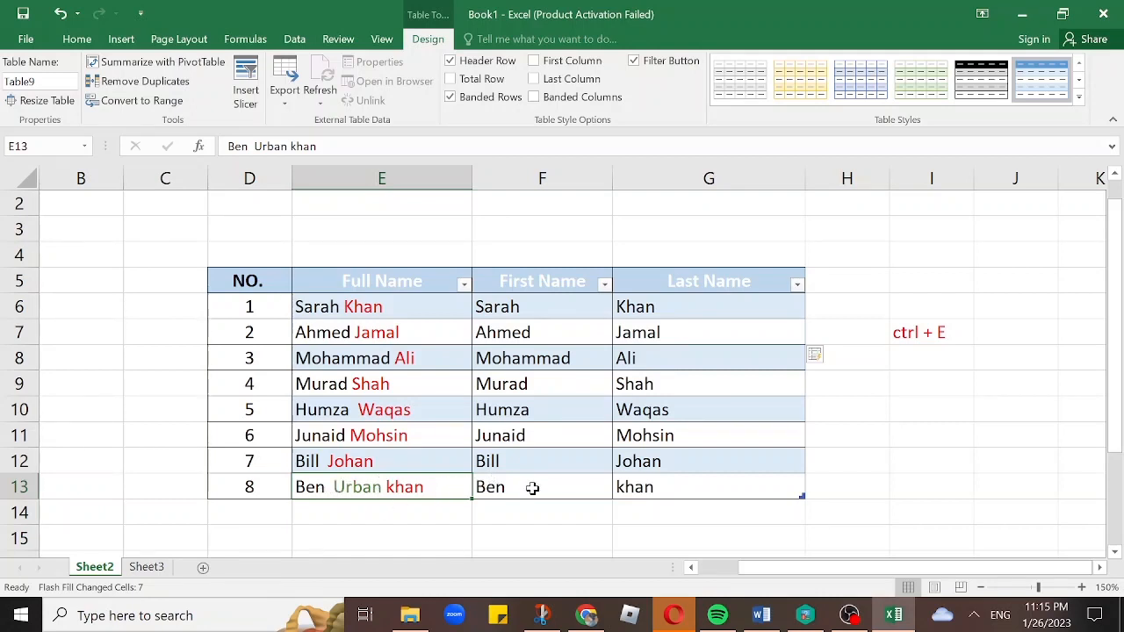
pyautogui.click(680, 461)
# Clear the last names in G8:G13, keeping the entries in G6 and G7.
pyautogui.moveTo(663, 360); pyautogui.dragTo(670, 486)
pyautogui.press('Delete')
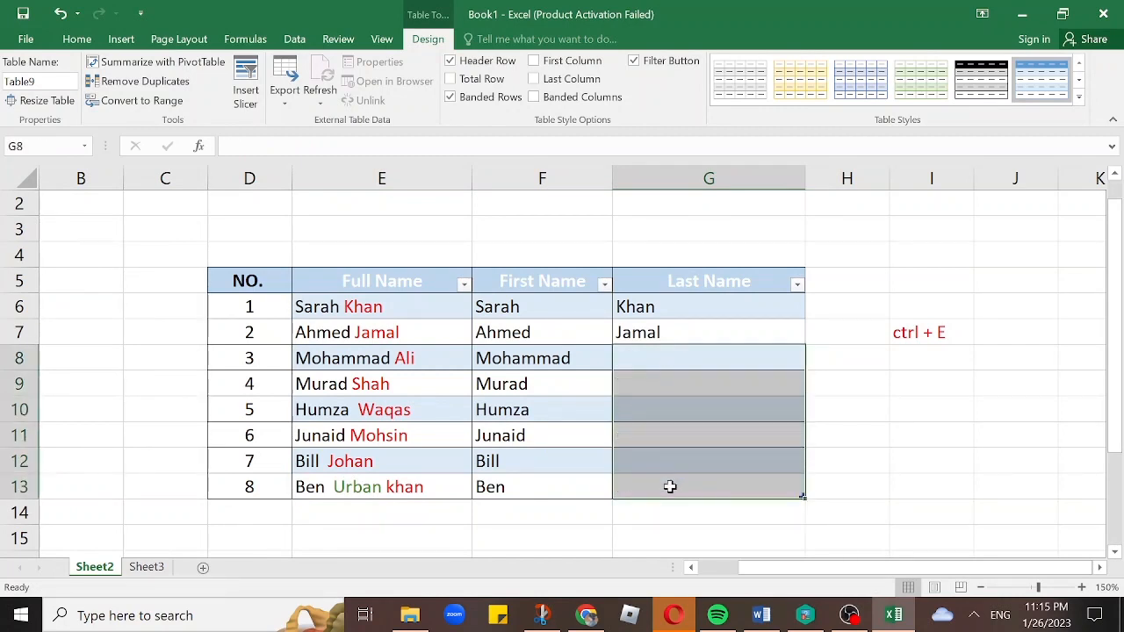
pyautogui.click(683, 428)
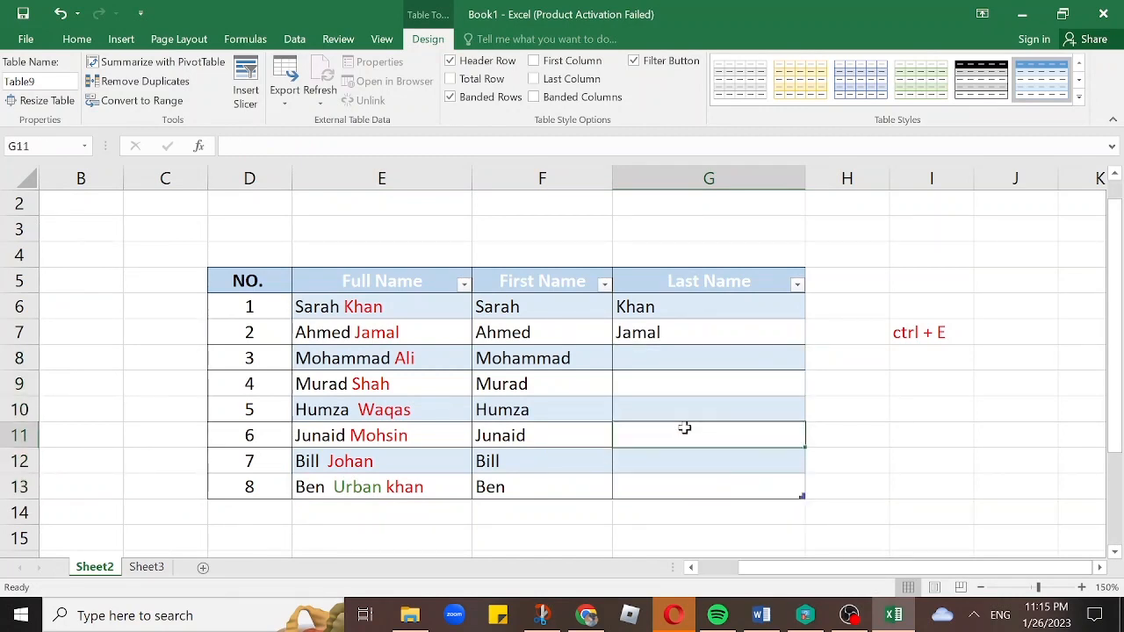
# Run Flash Fill from G8 to complete the remaining last names in G8:G13.
pyautogui.click(672, 310)
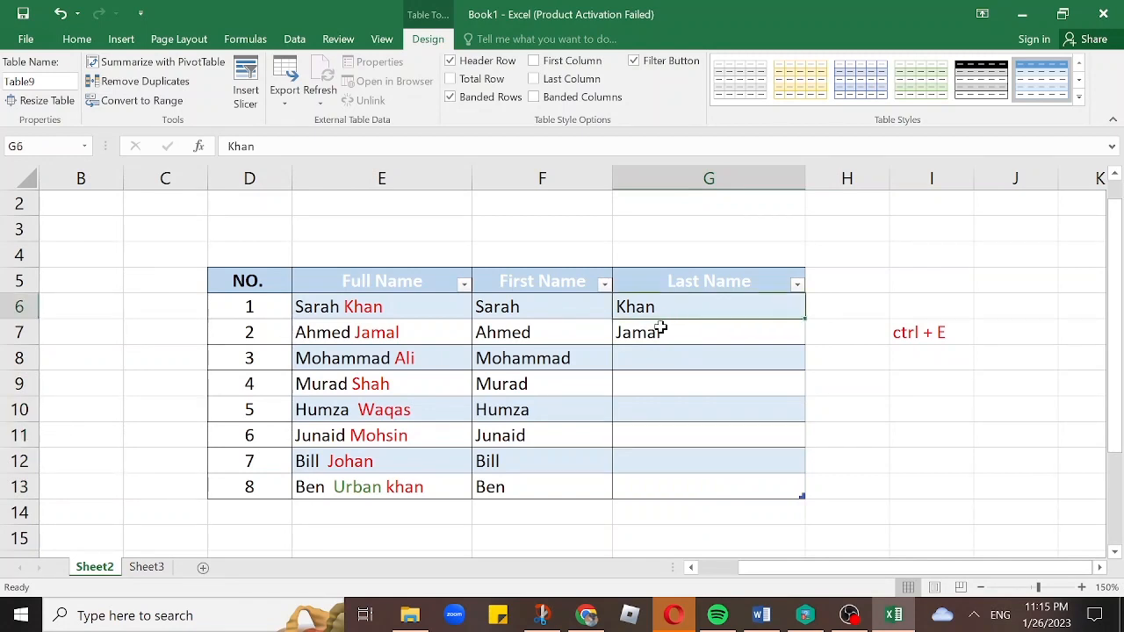
pyautogui.click(665, 325)
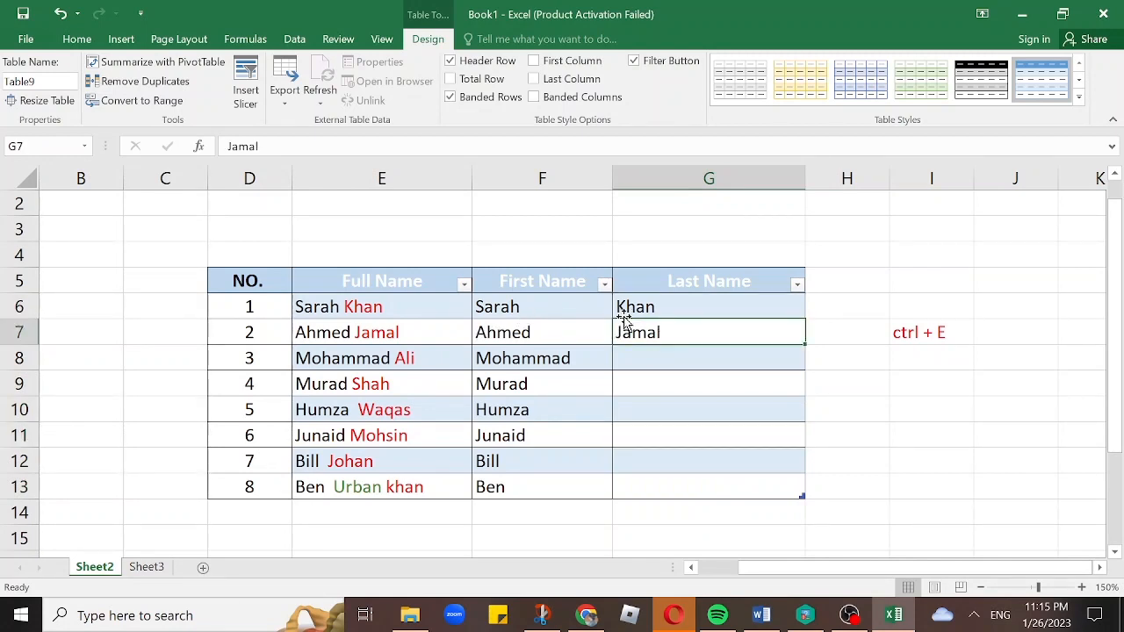
pyautogui.click(672, 356)
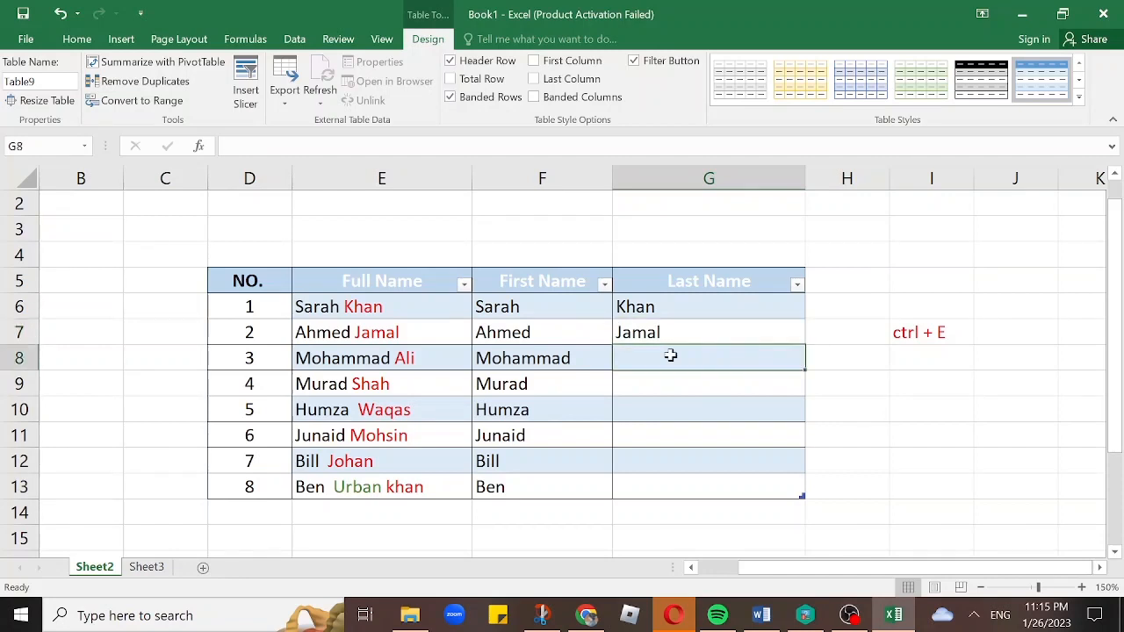
pyautogui.click(916, 336)
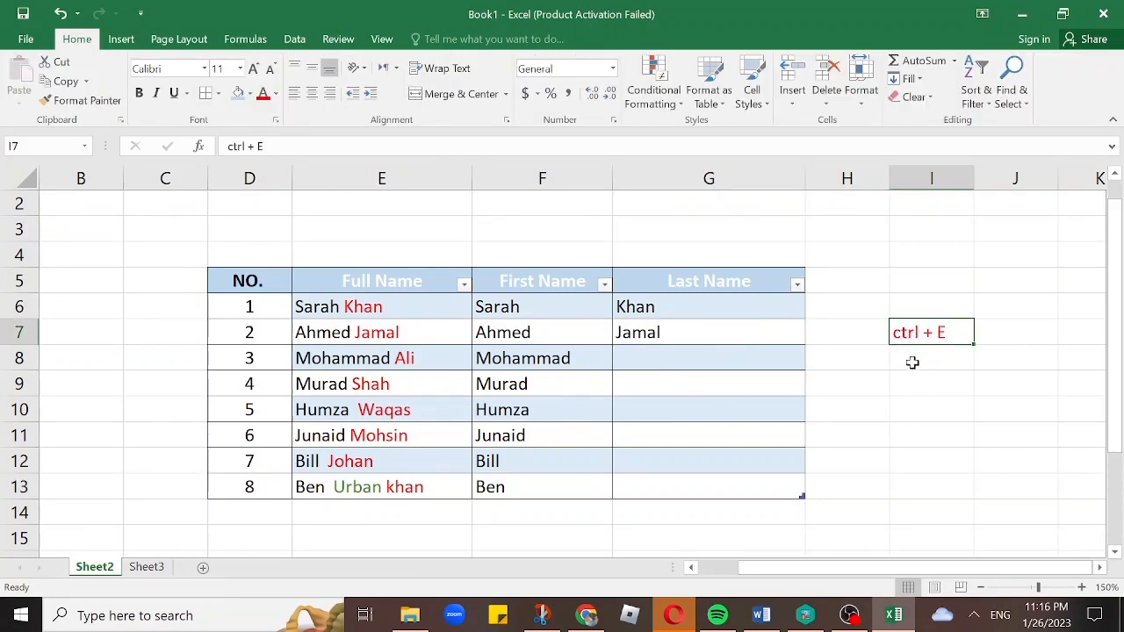
pyautogui.click(692, 360)
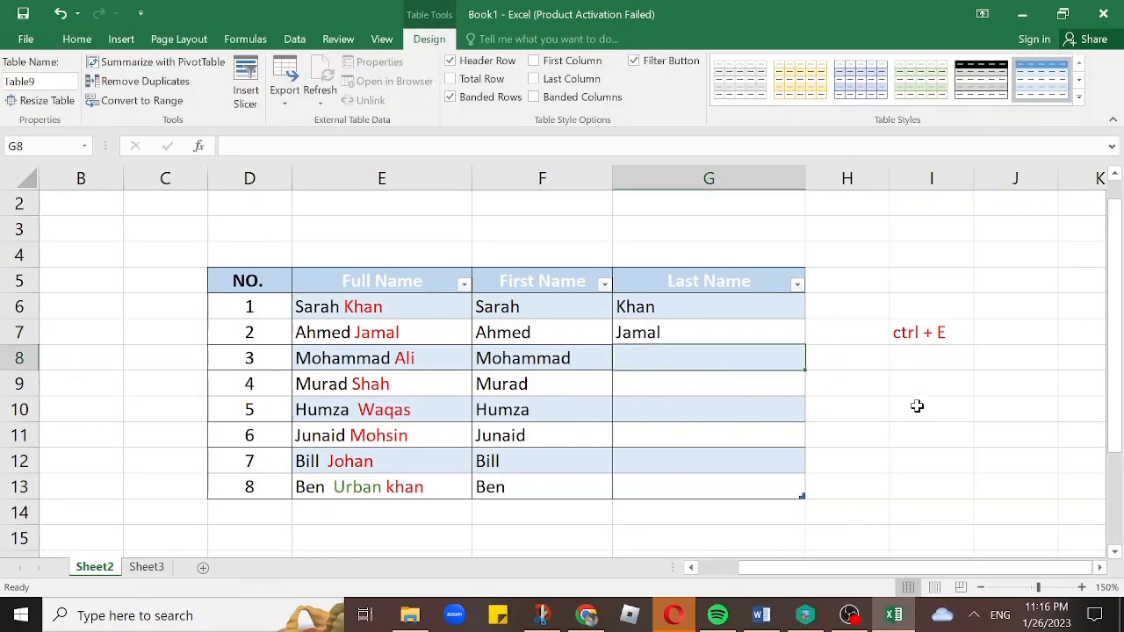
pyautogui.hotkey('ctrl', 'e')
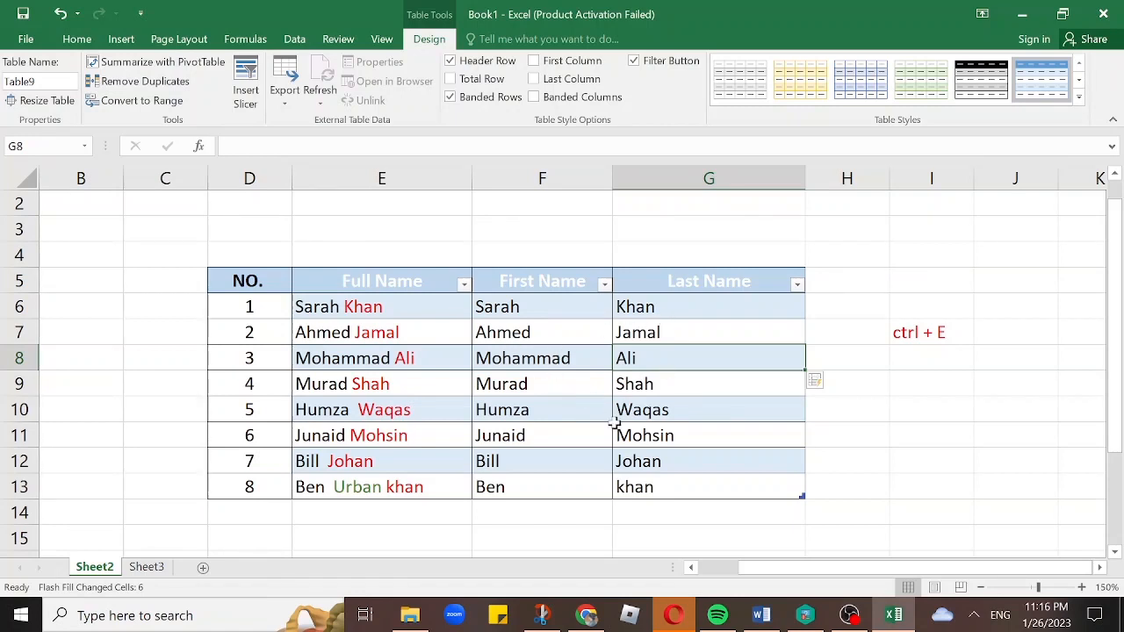
# On Sheet3, convert the range E5:H13 into a table with headers.
pyautogui.click(146, 567)
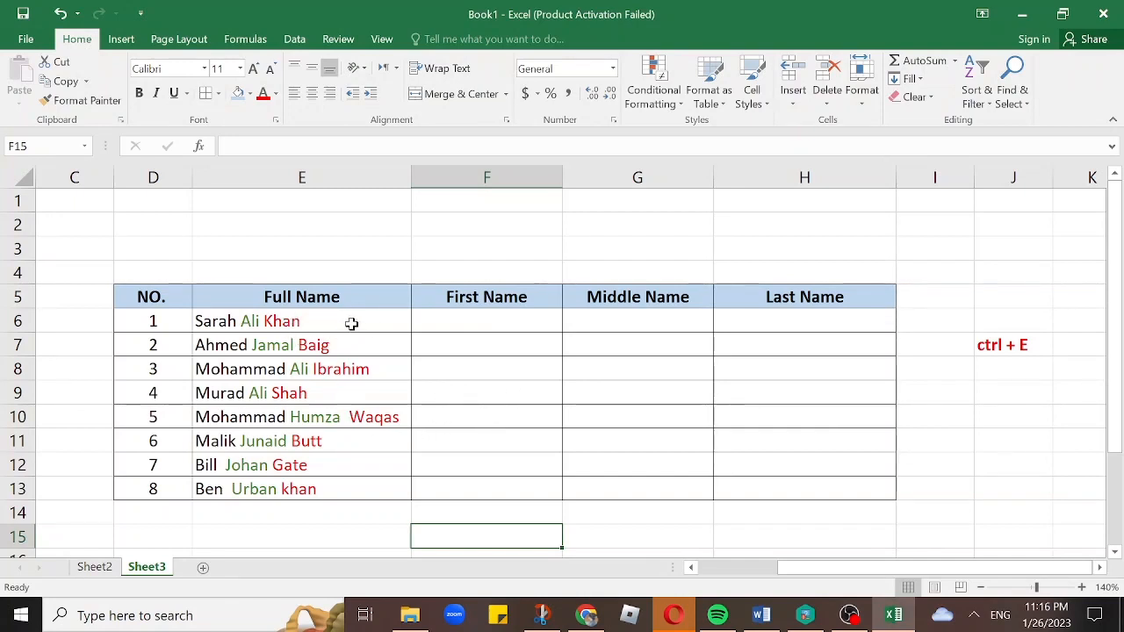
pyautogui.click(232, 320)
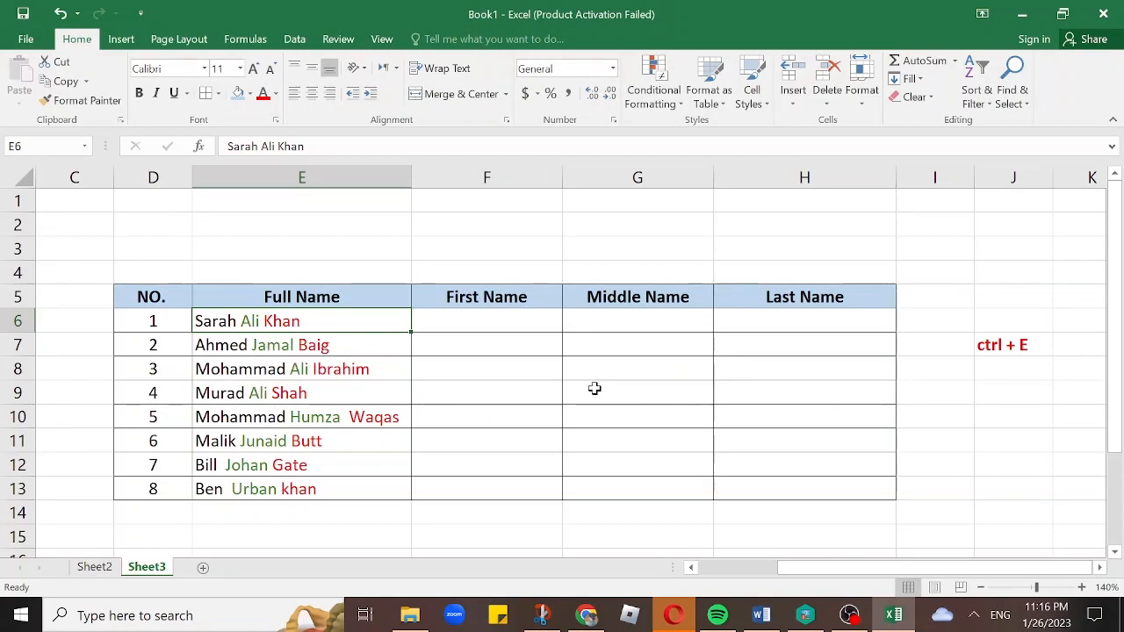
pyautogui.click(404, 392)
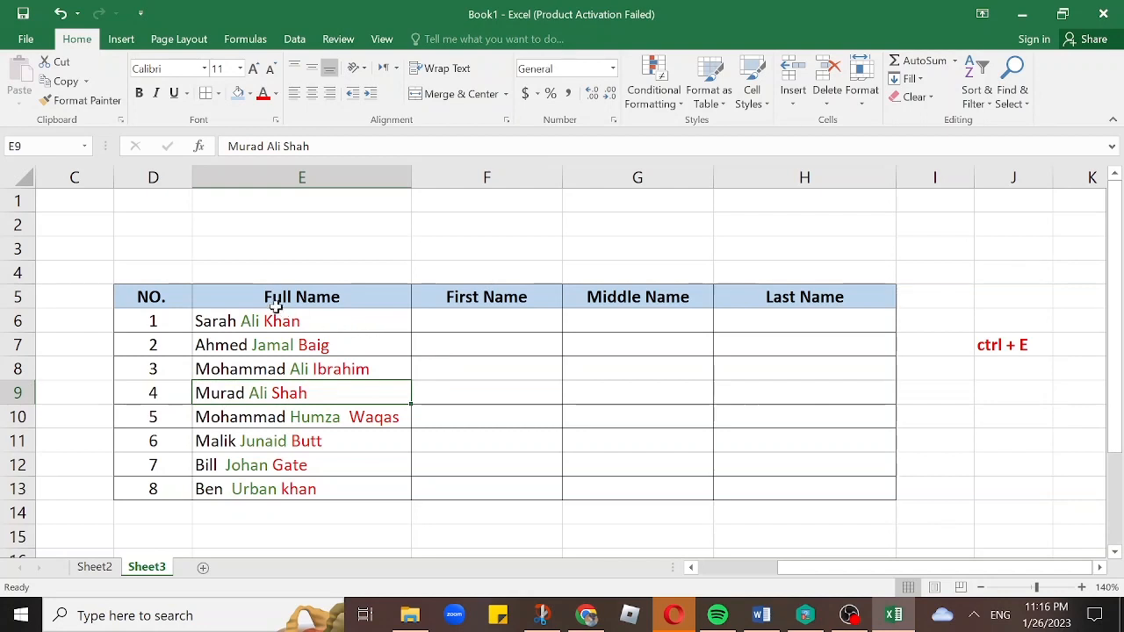
pyautogui.moveTo(250, 298); pyautogui.dragTo(793, 480)
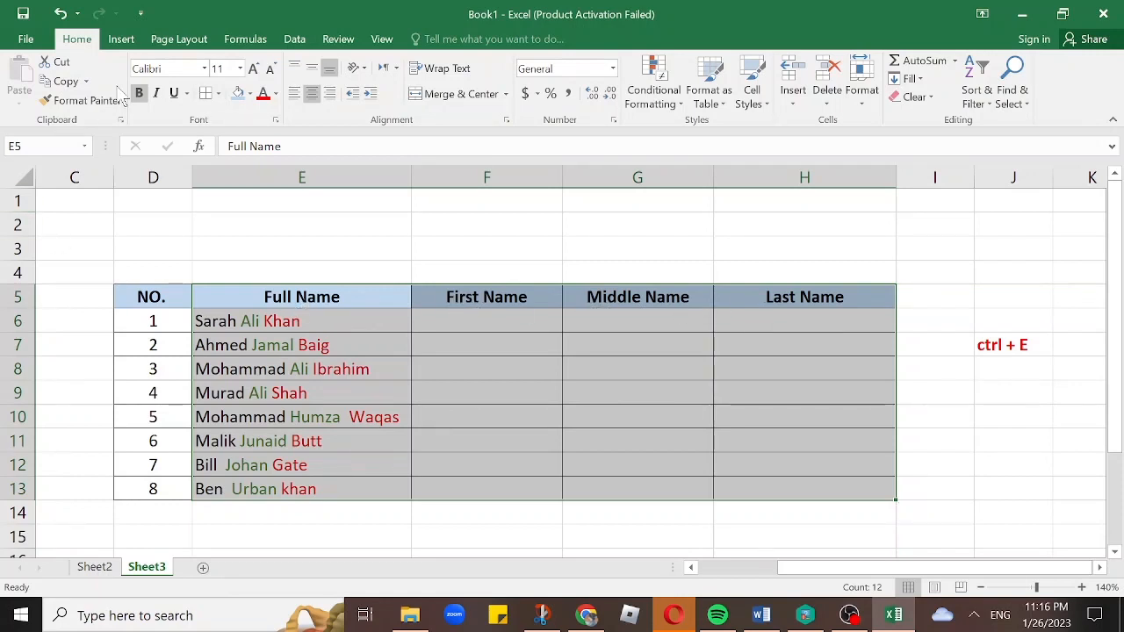
pyautogui.click(122, 41)
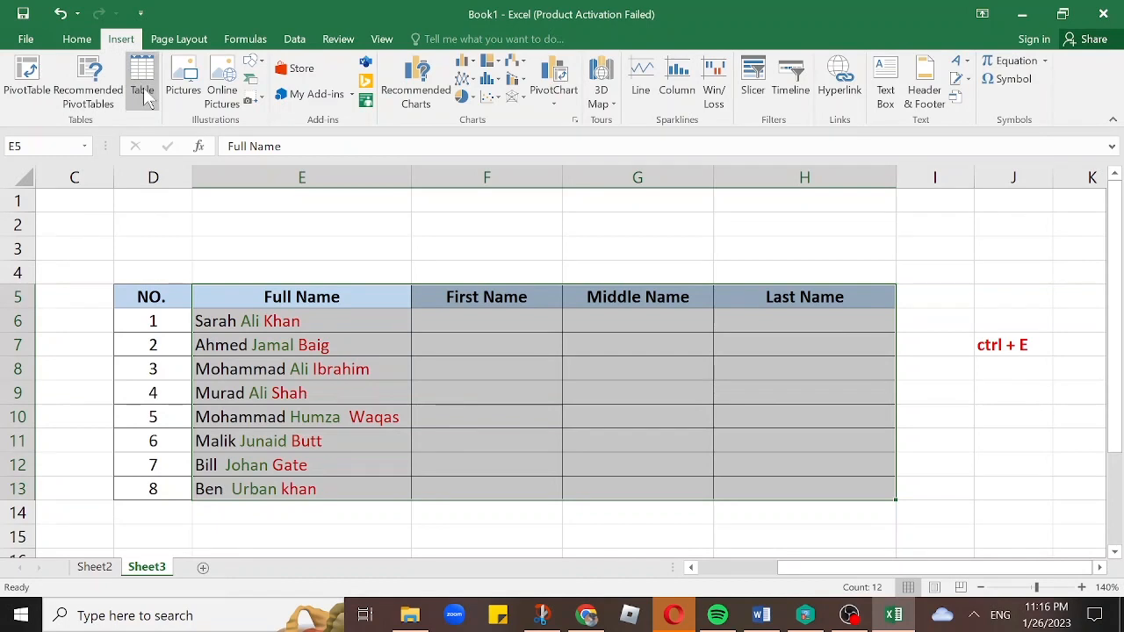
pyautogui.click(143, 88)
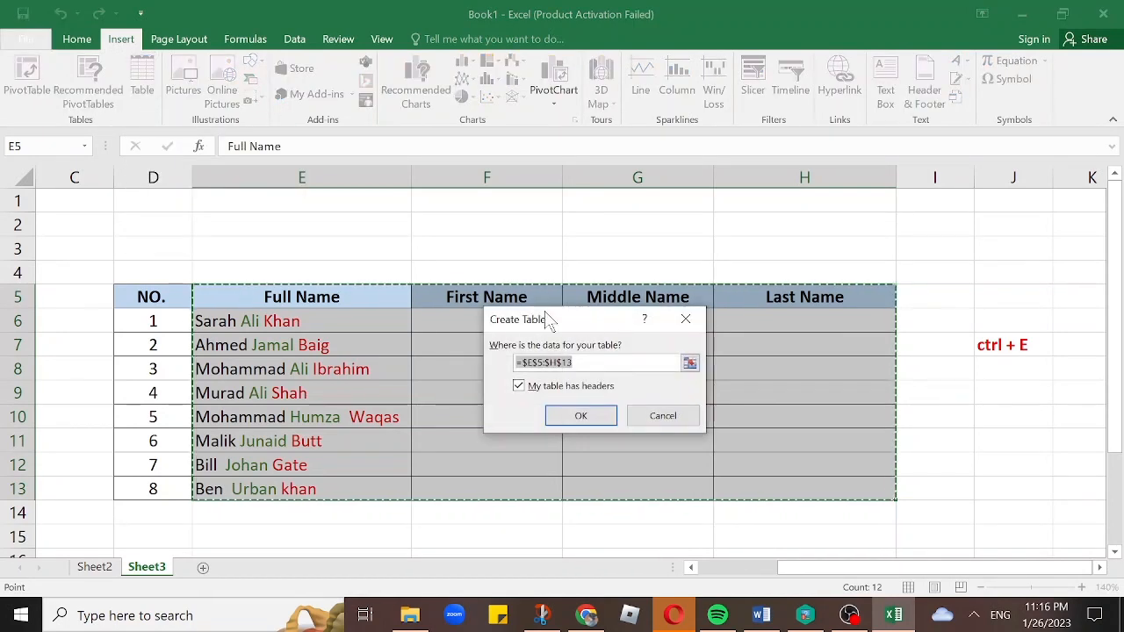
pyautogui.moveTo(553, 317); pyautogui.dragTo(424, 312)
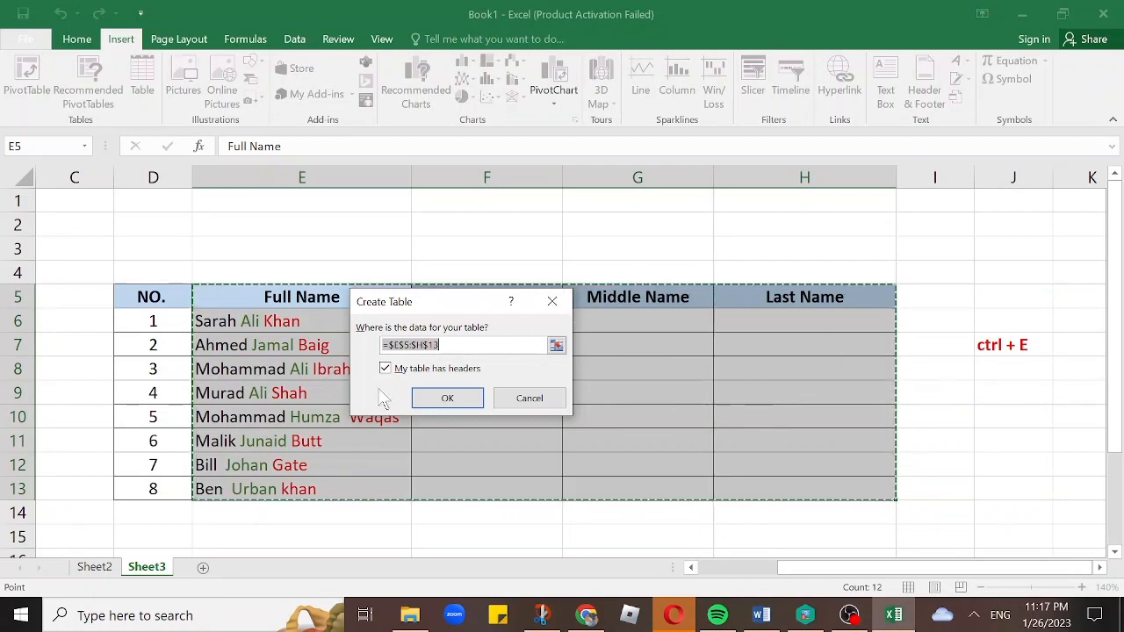
pyautogui.click(447, 345)
pyautogui.click(446, 400)
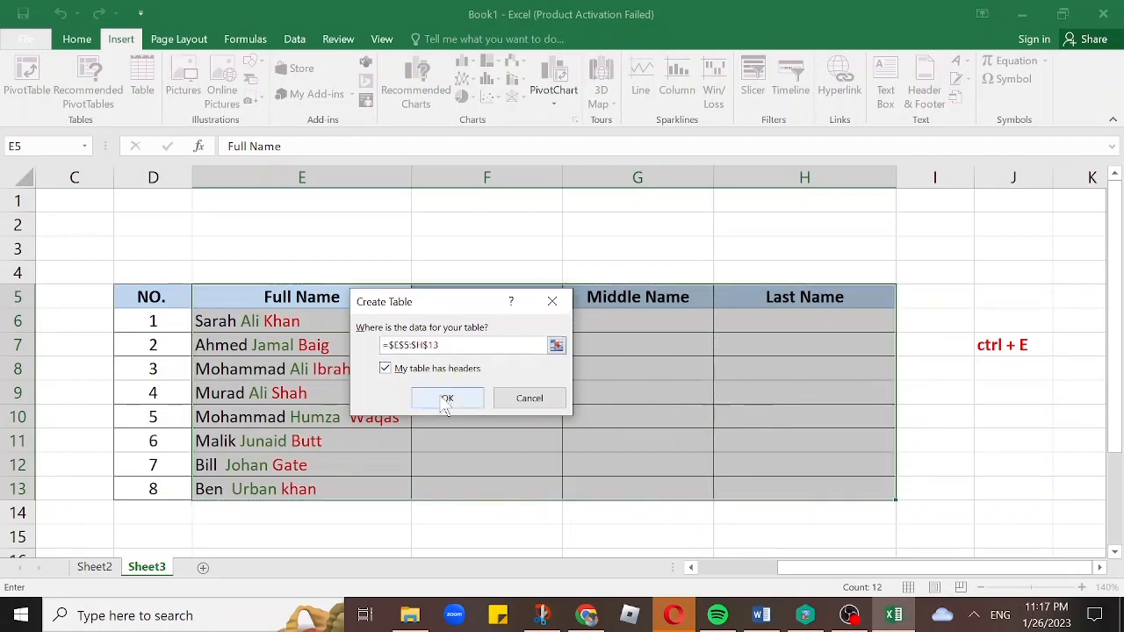
pyautogui.click(597, 437)
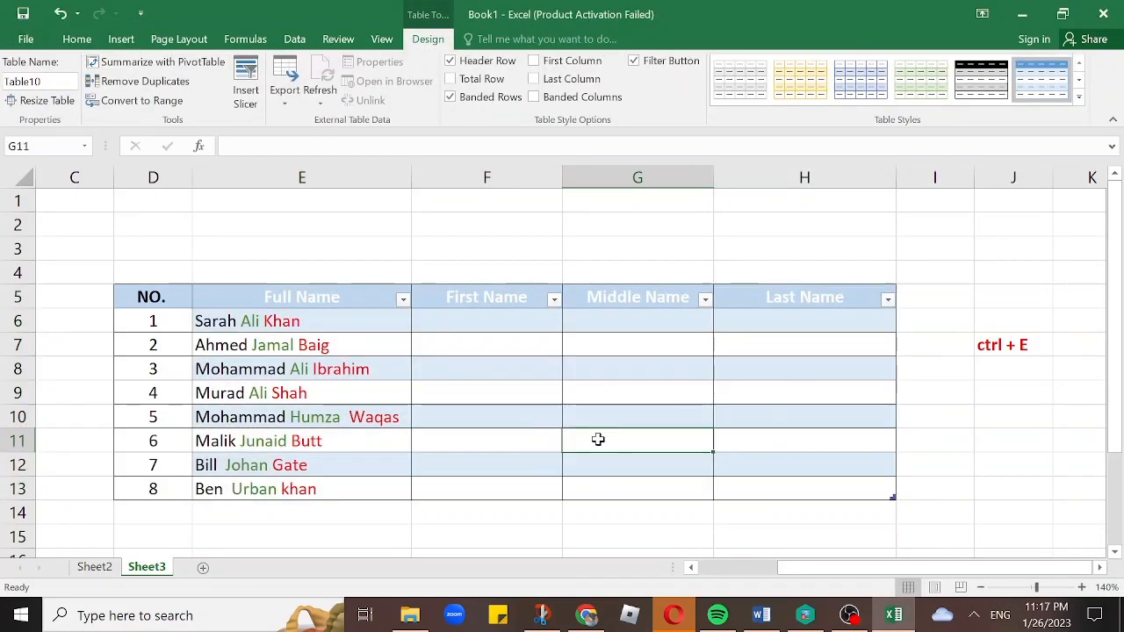
pyautogui.click(493, 345)
pyautogui.click(499, 386)
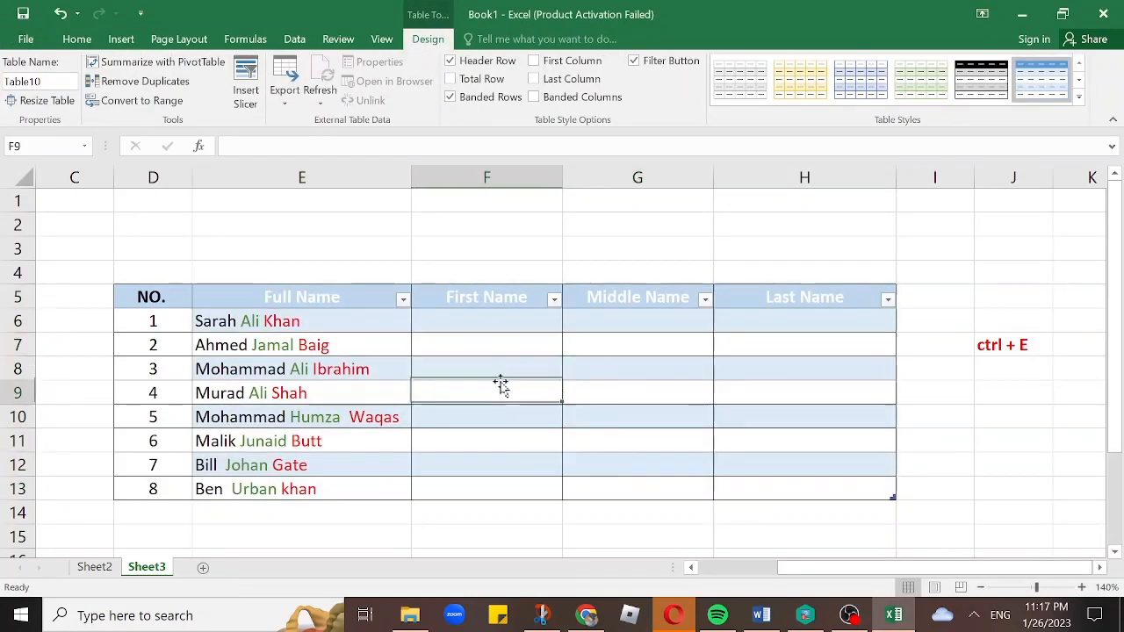
pyautogui.click(500, 416)
pyautogui.click(500, 445)
pyautogui.click(497, 483)
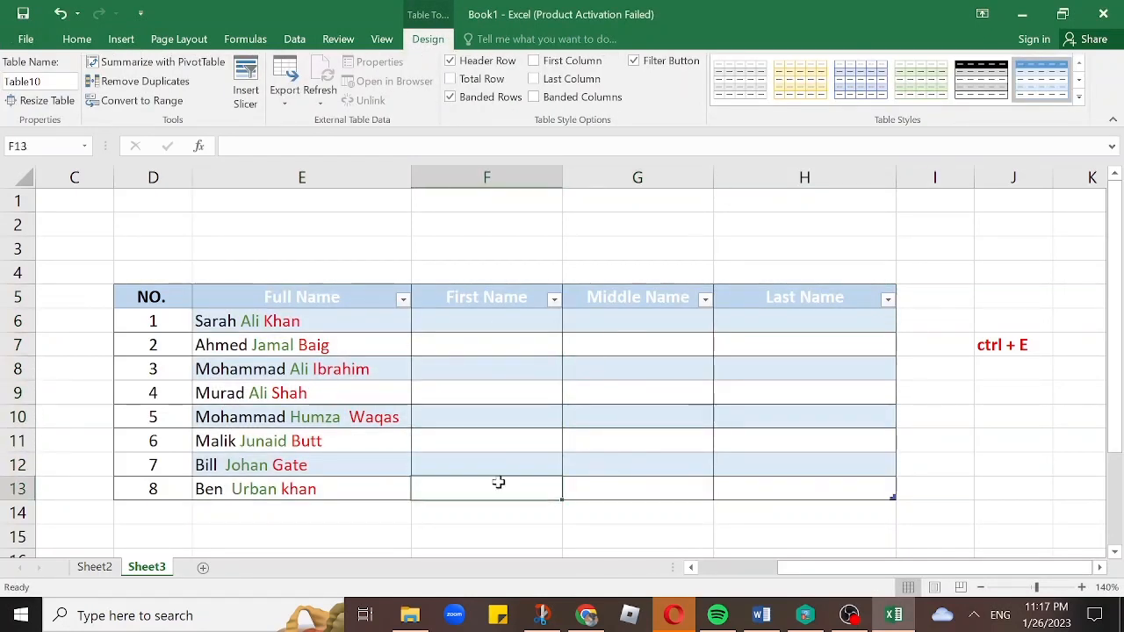
# Enter the first two people's first names in F6 and F7 and accept the Flash Fill suggestions for F8:F13.
pyautogui.click(448, 325)
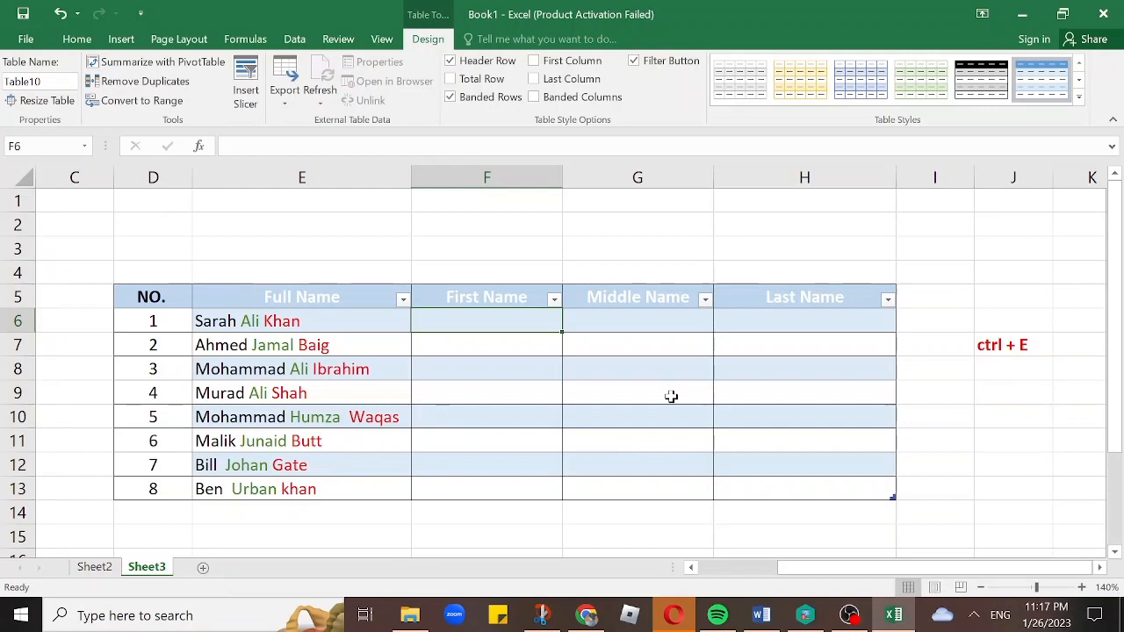
pyautogui.write('Sarah')
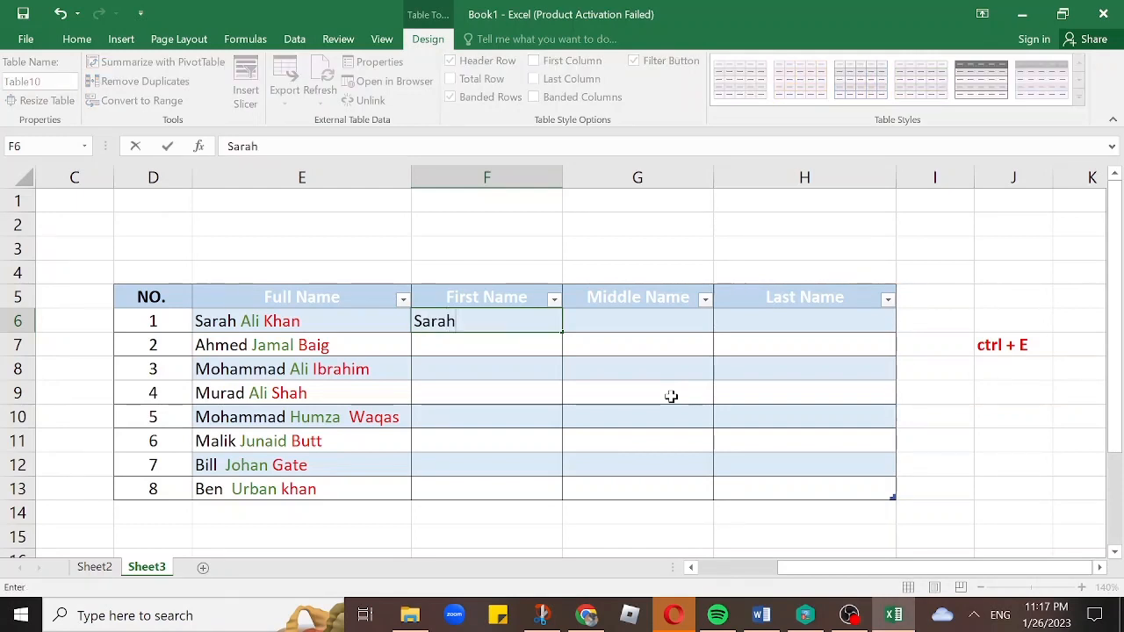
pyautogui.press('Return')
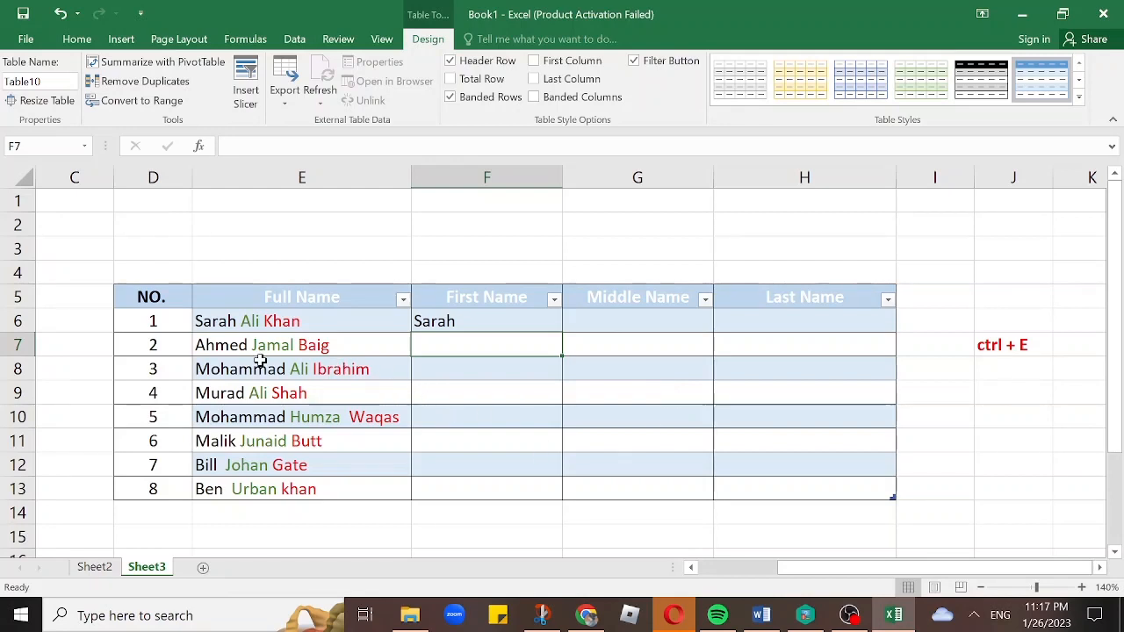
pyautogui.write('Jamal')
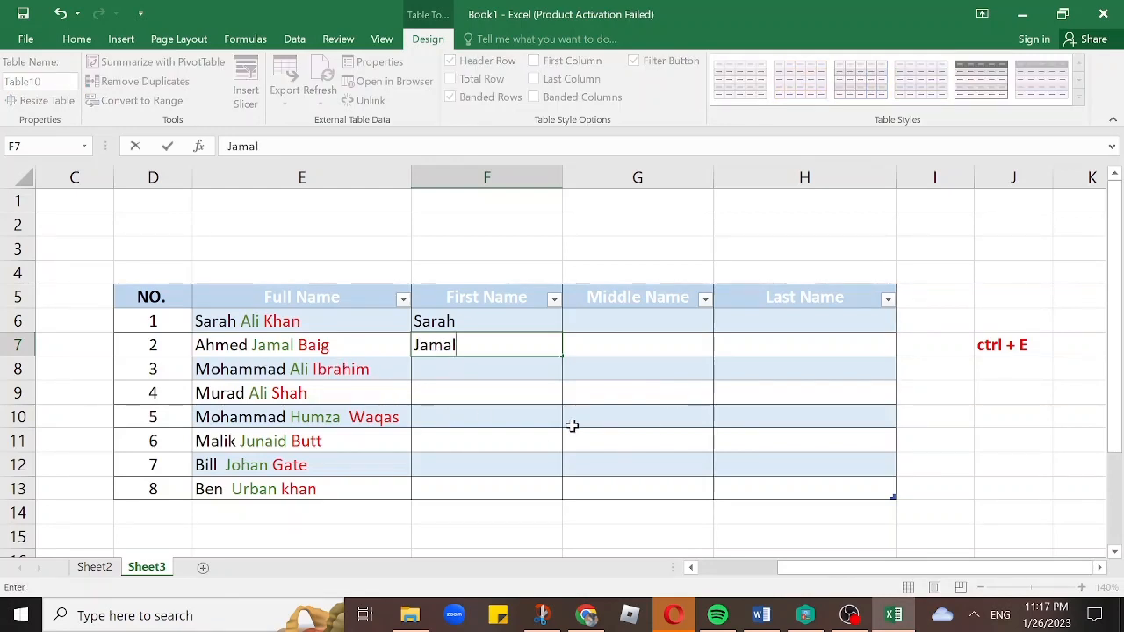
pyautogui.press('BackSpace')
pyautogui.press('BackSpace')
pyautogui.press('BackSpace')
pyautogui.write('Ahmed')
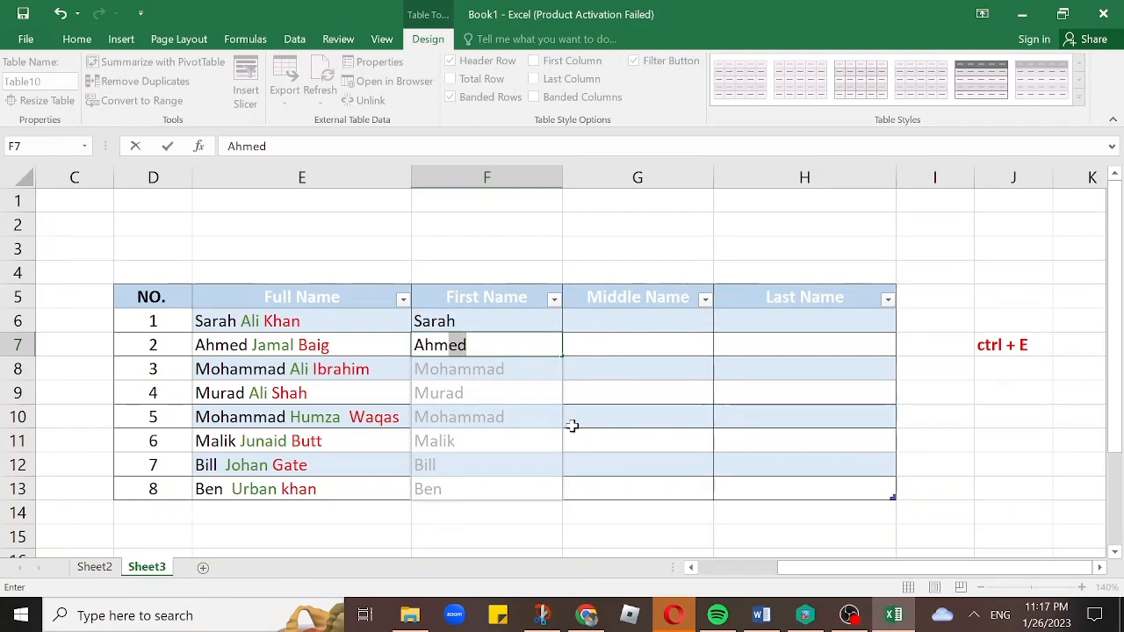
pyautogui.press('Return')
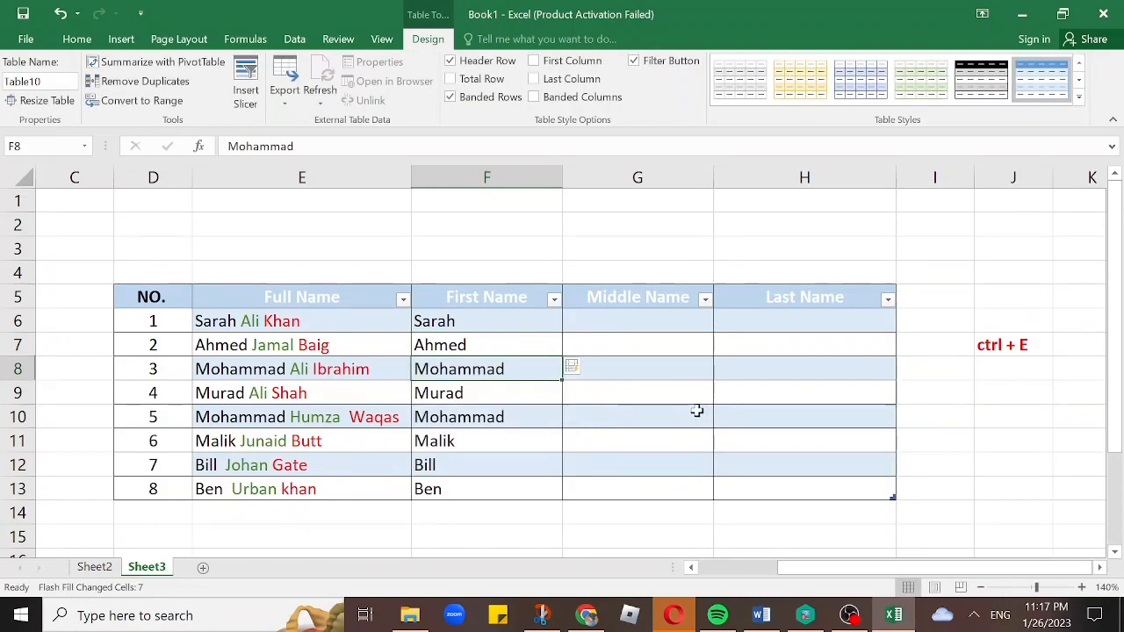
# Enter the first two people's middle names in G6 and G7 and accept the Flash Fill suggestions for G8:G13.
pyautogui.click(622, 326)
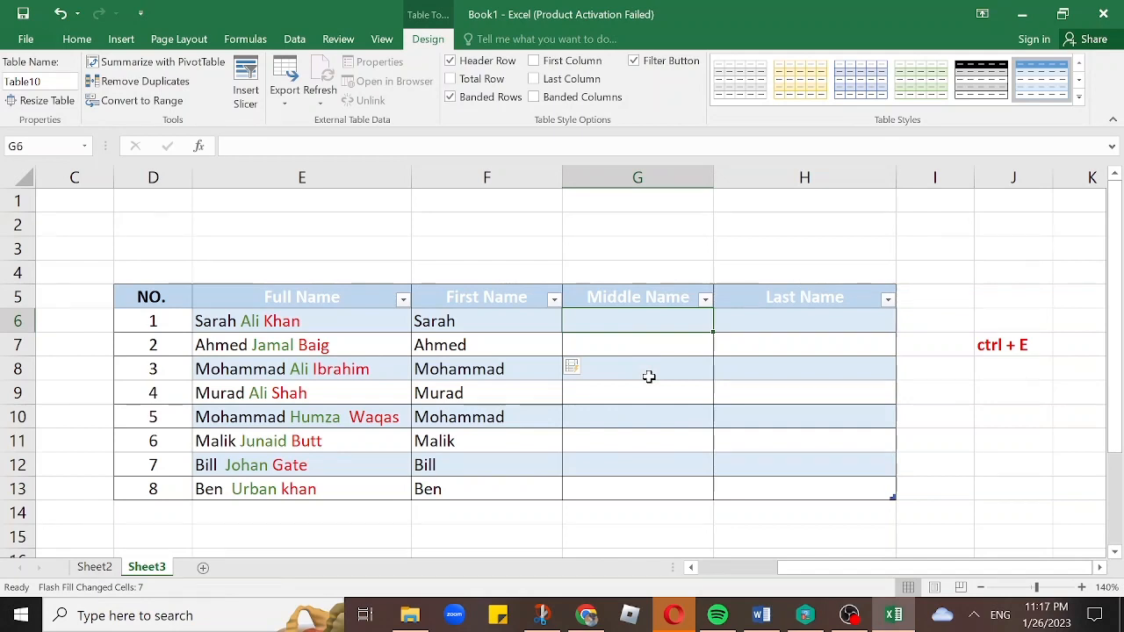
pyautogui.write('Ali')
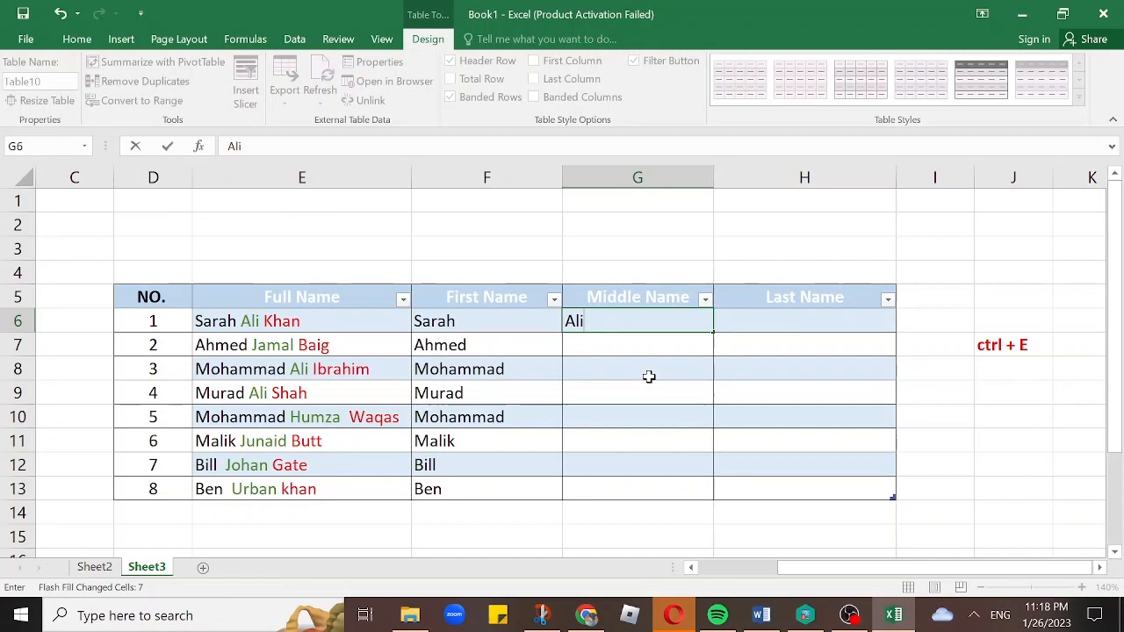
pyautogui.press('Return')
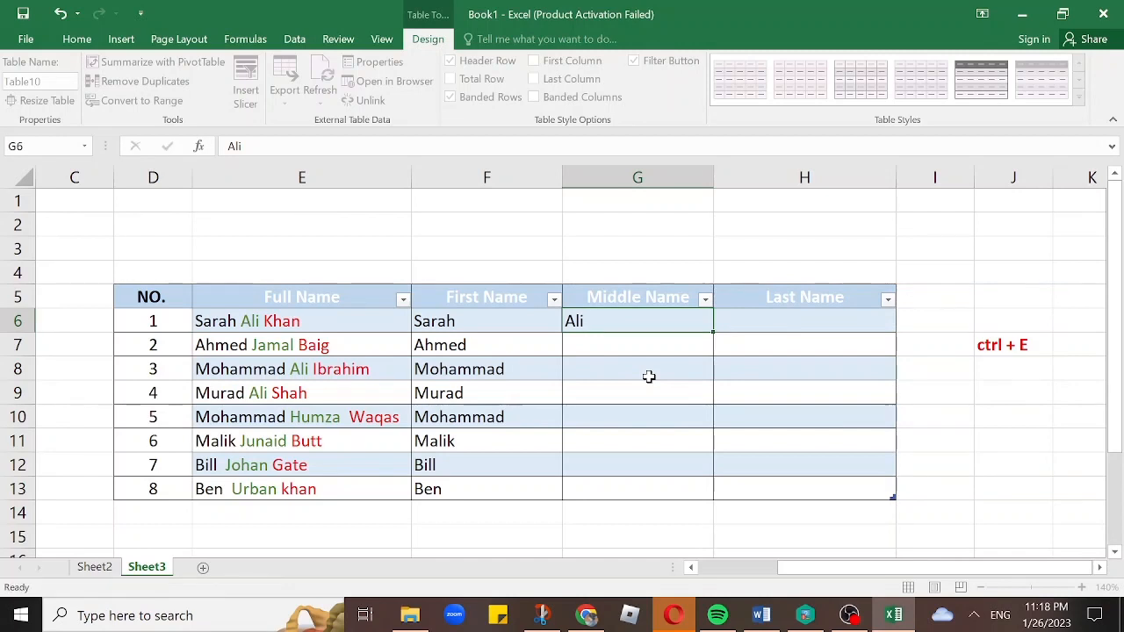
pyautogui.click(254, 347)
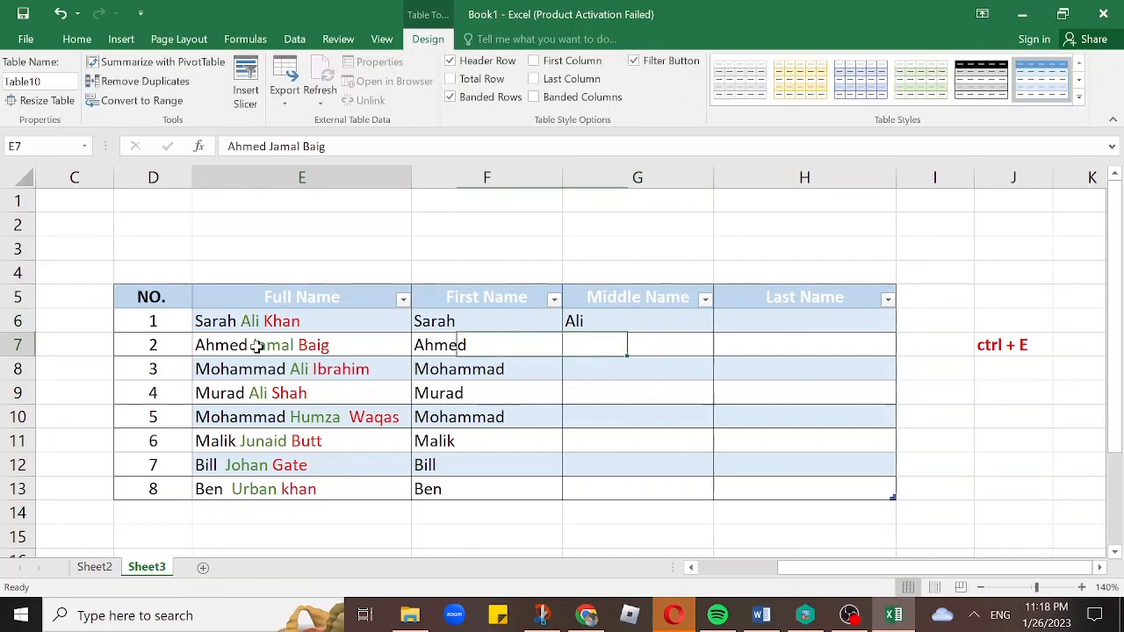
pyautogui.click(608, 347)
pyautogui.write('Jamal')
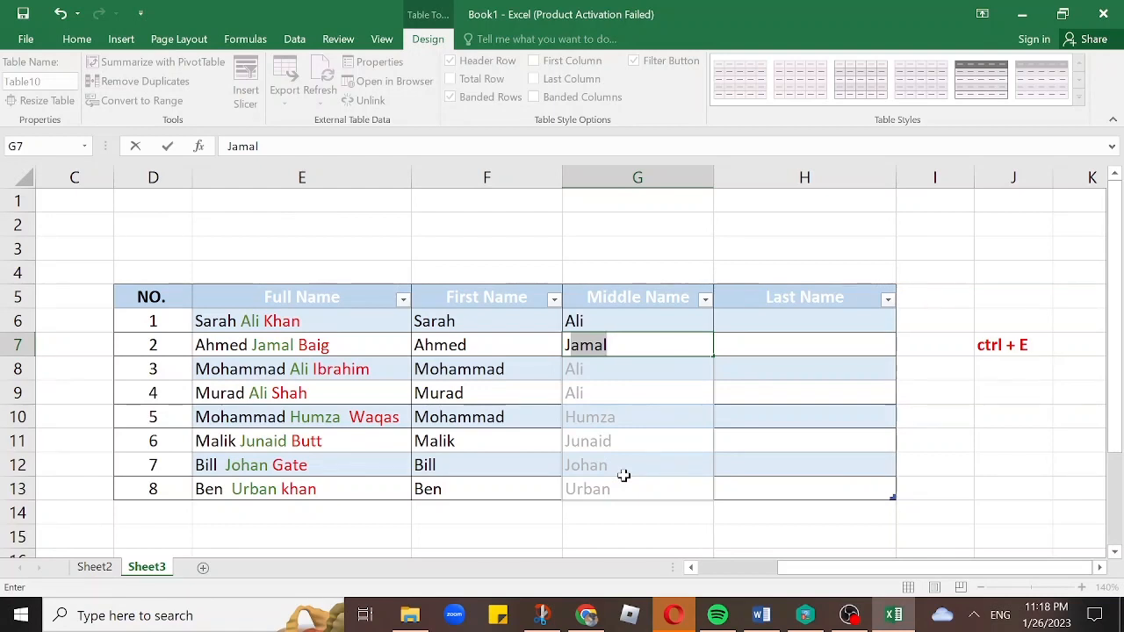
pyautogui.press('Return')
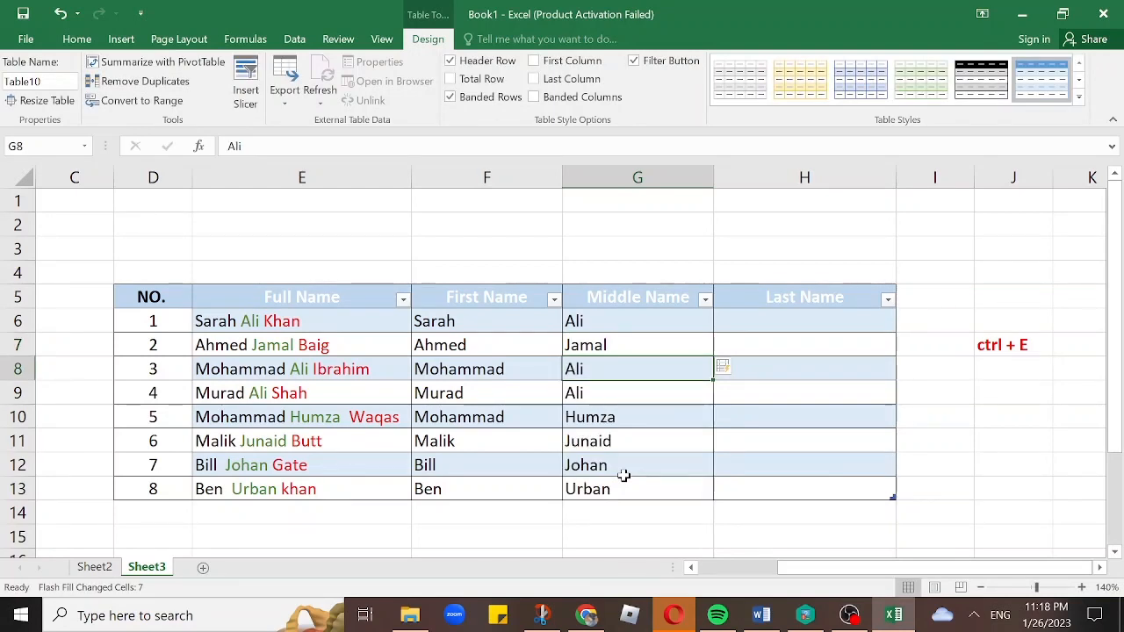
# Enter the first two people's last names in H6 and H7 and accept the Flash Fill suggestions for H8:H13.
pyautogui.click(783, 322)
pyautogui.write('K')
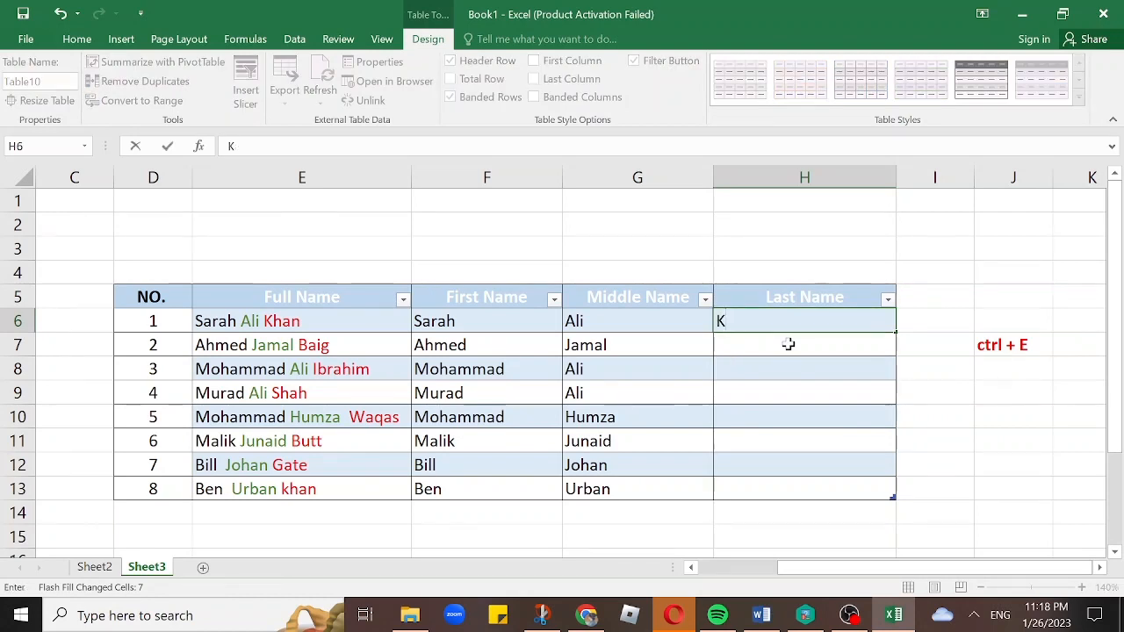
pyautogui.write('han')
pyautogui.press('Return')
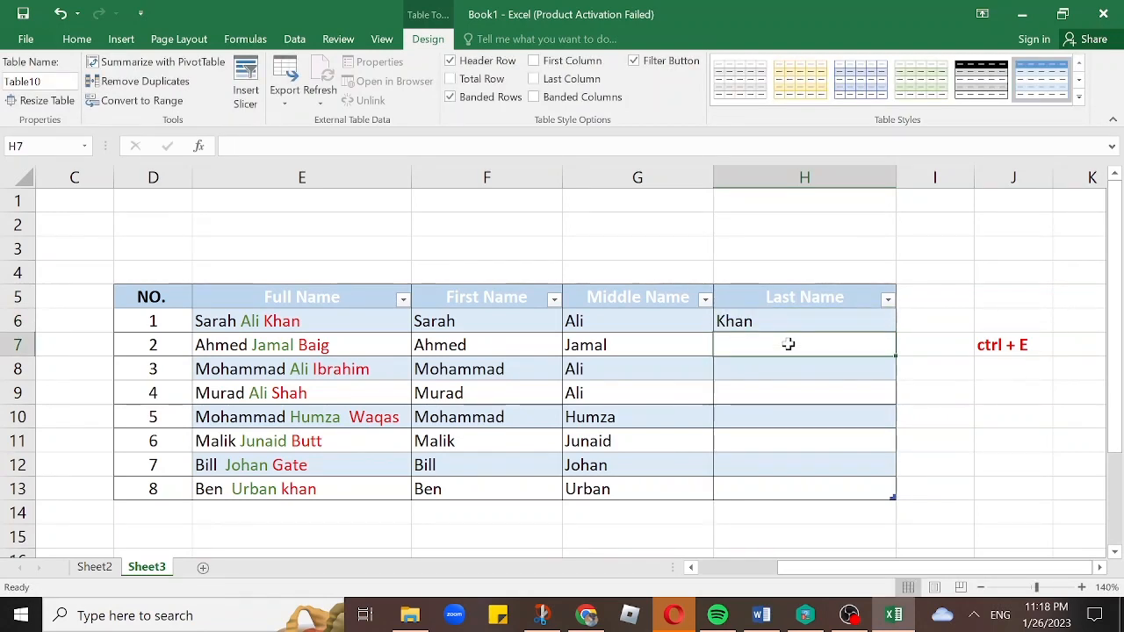
pyautogui.write('Baig')
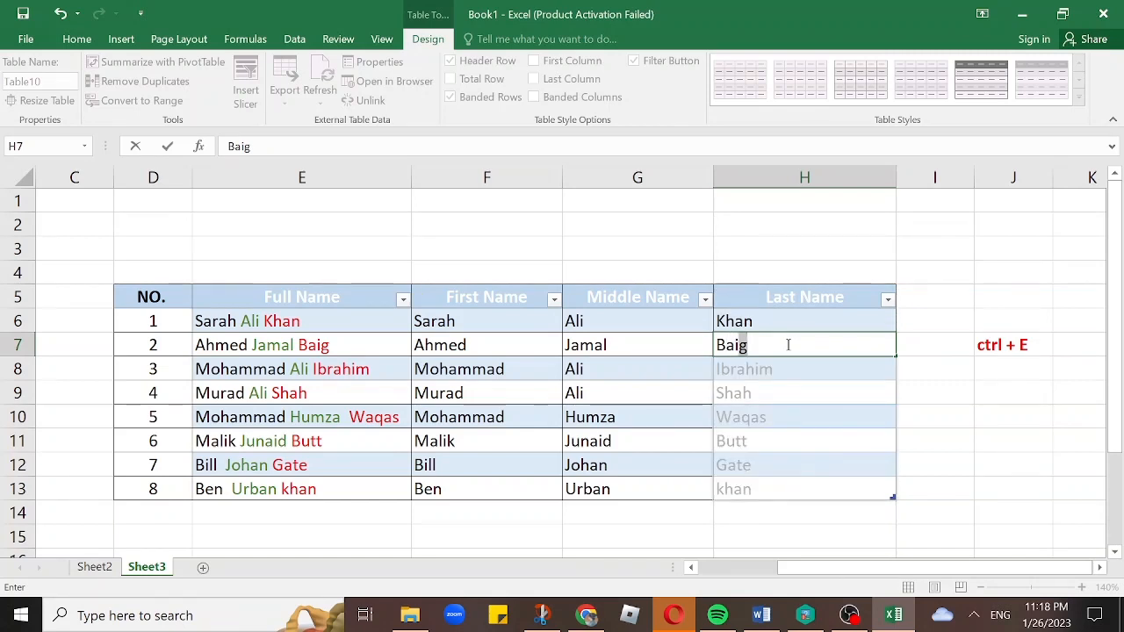
pyautogui.press('Return')
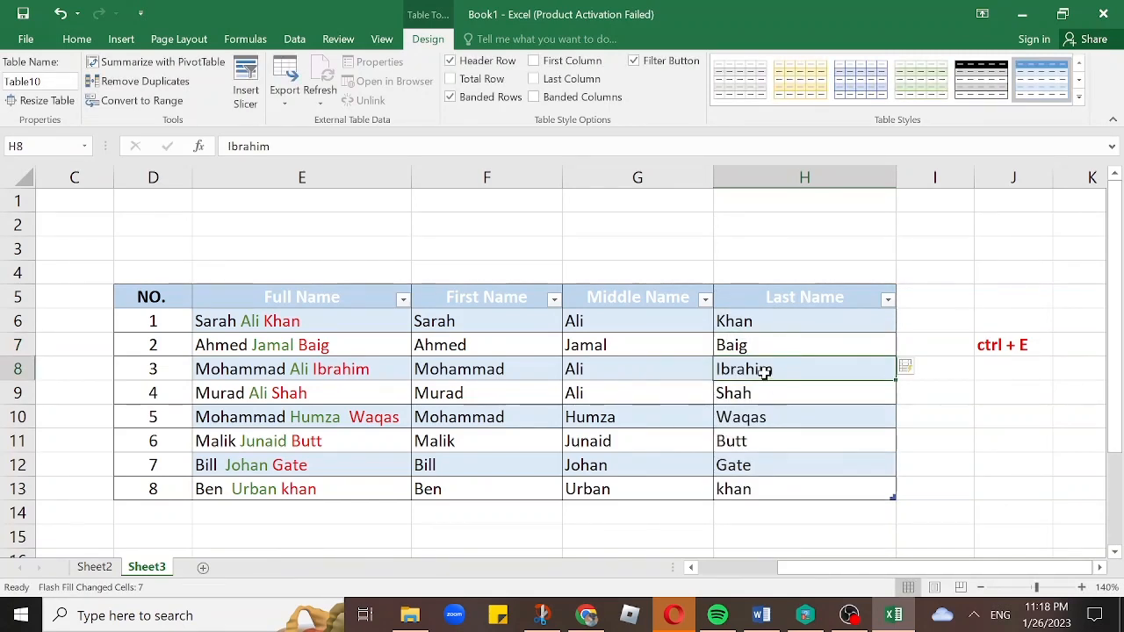
# Clear the last names in H8:H13, keeping the entries in H6 and H7.
pyautogui.moveTo(765, 371); pyautogui.dragTo(765, 472)
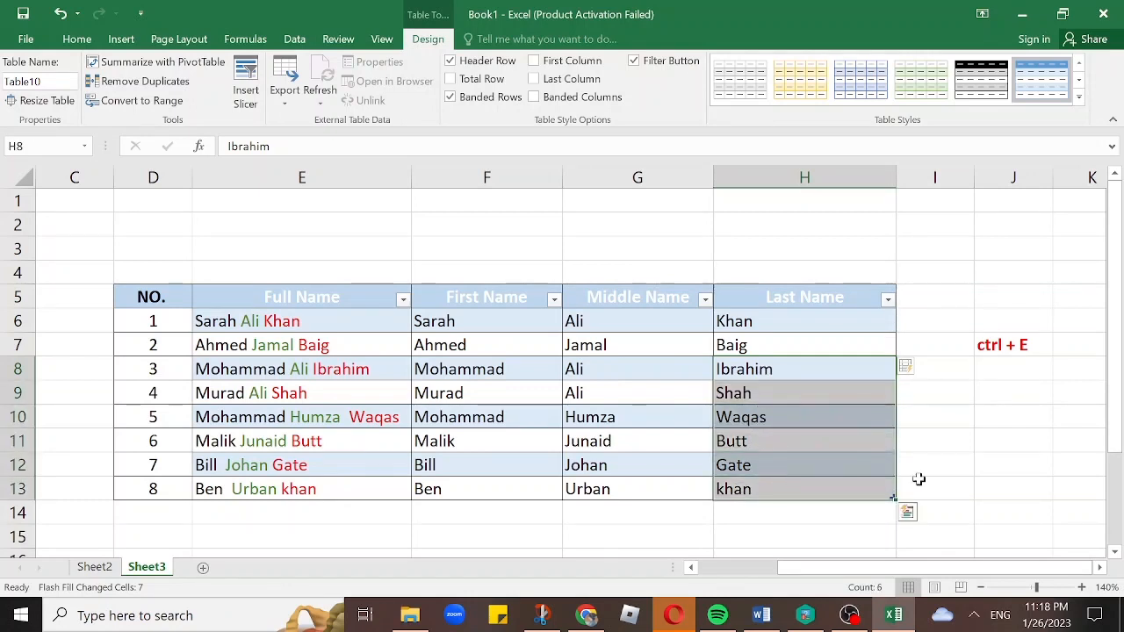
pyautogui.press('Delete')
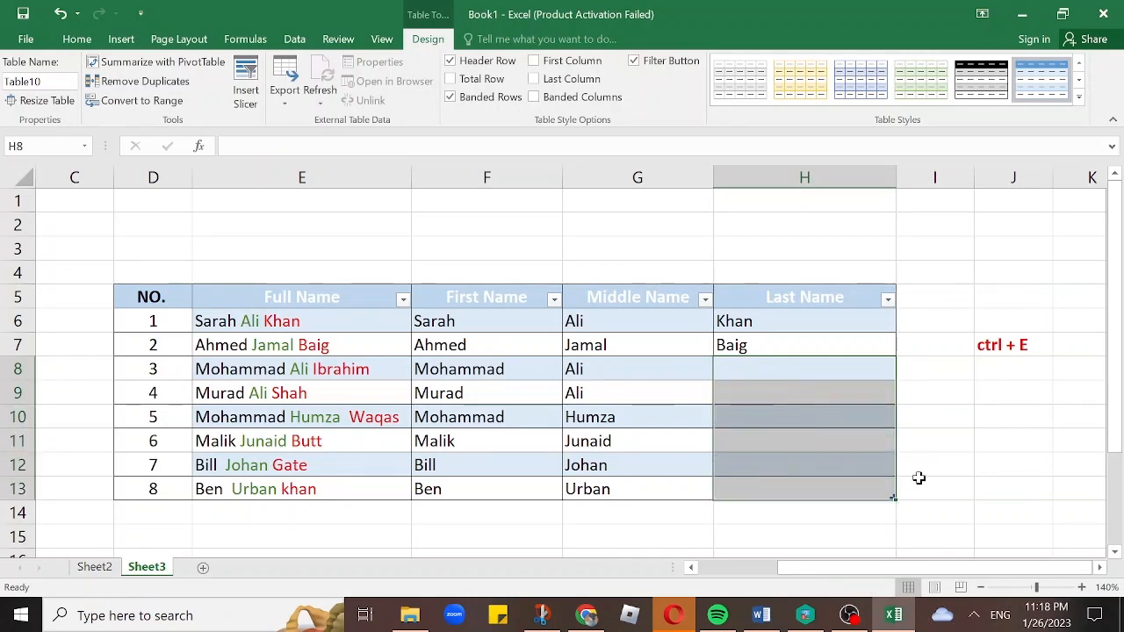
# Fill the remaining last names in H8:H13 with Flash Fill, following the two sample entries in H6 and H7.
pyautogui.click(773, 321)
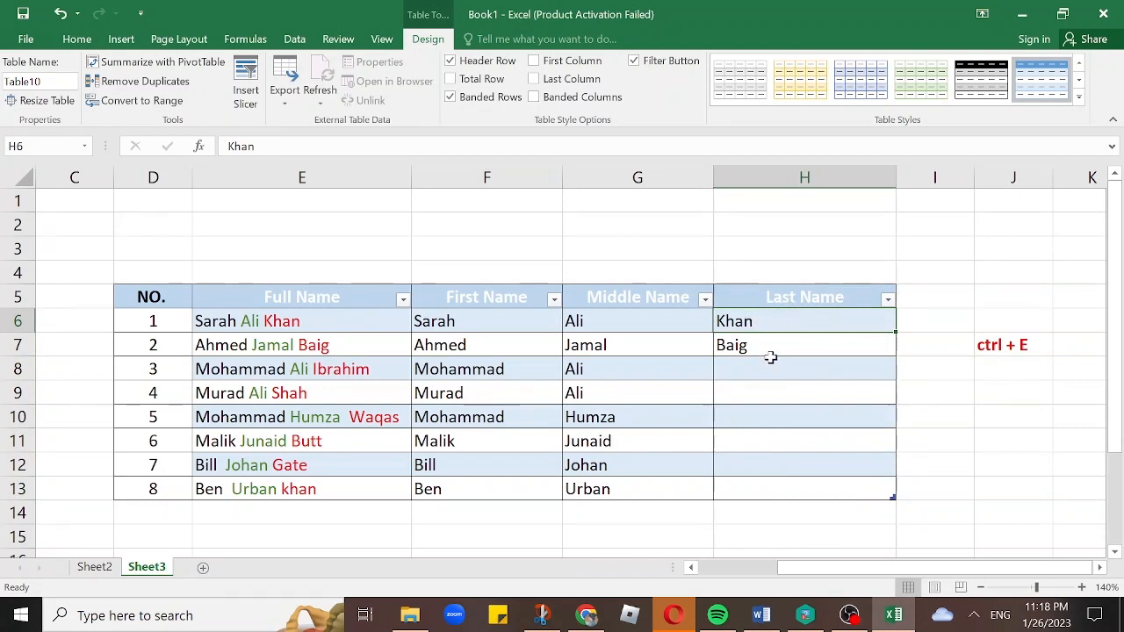
pyautogui.click(776, 346)
pyautogui.click(771, 372)
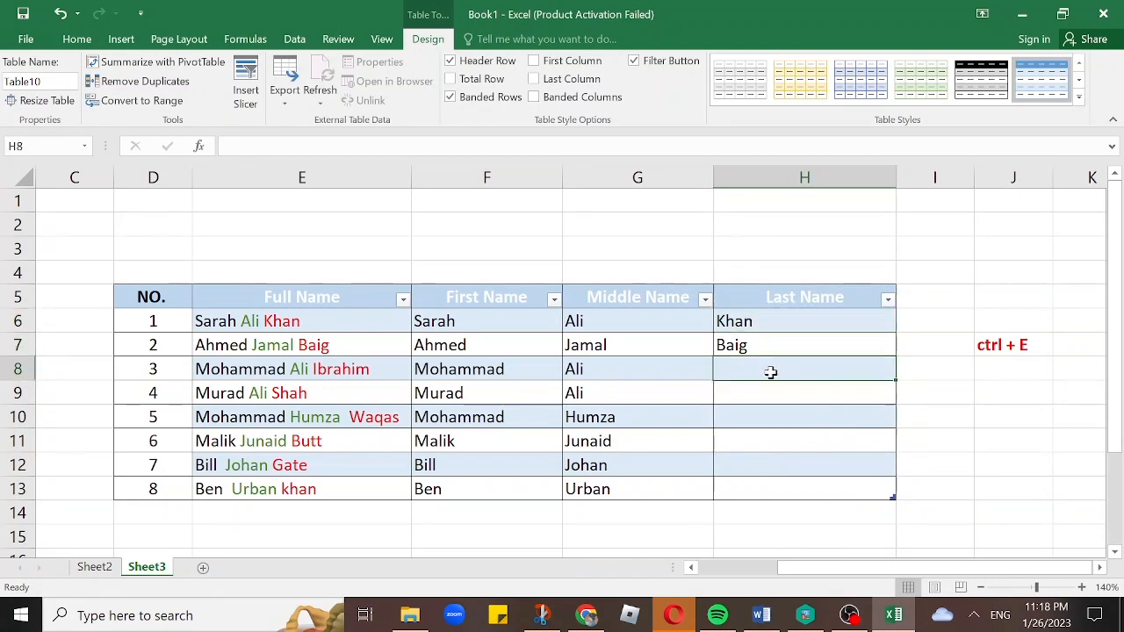
pyautogui.click(997, 352)
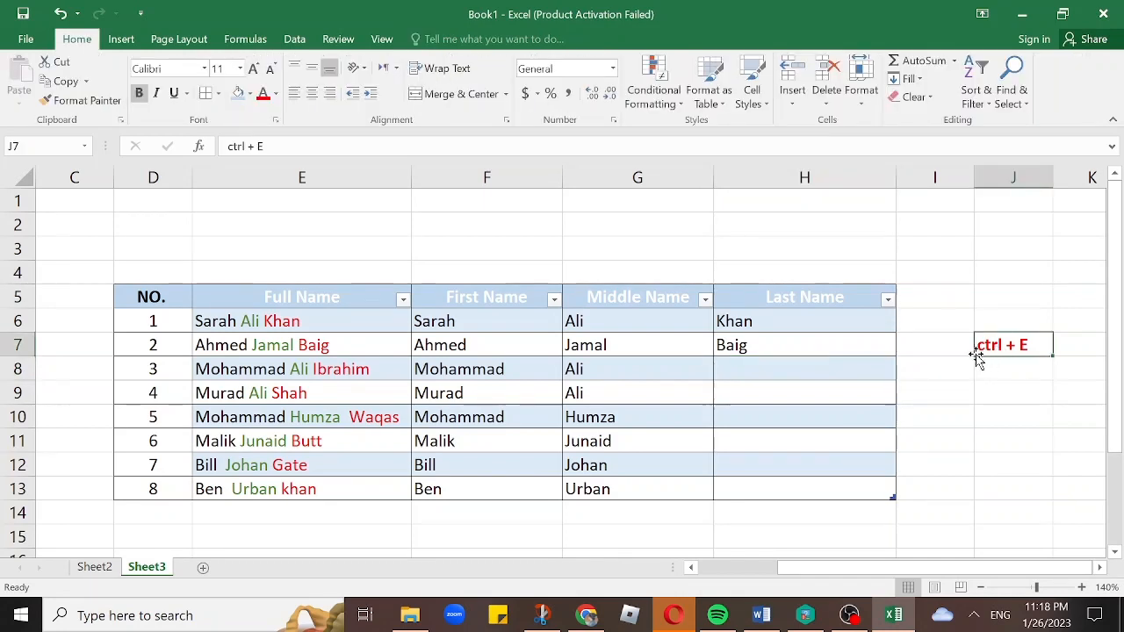
pyautogui.click(816, 370)
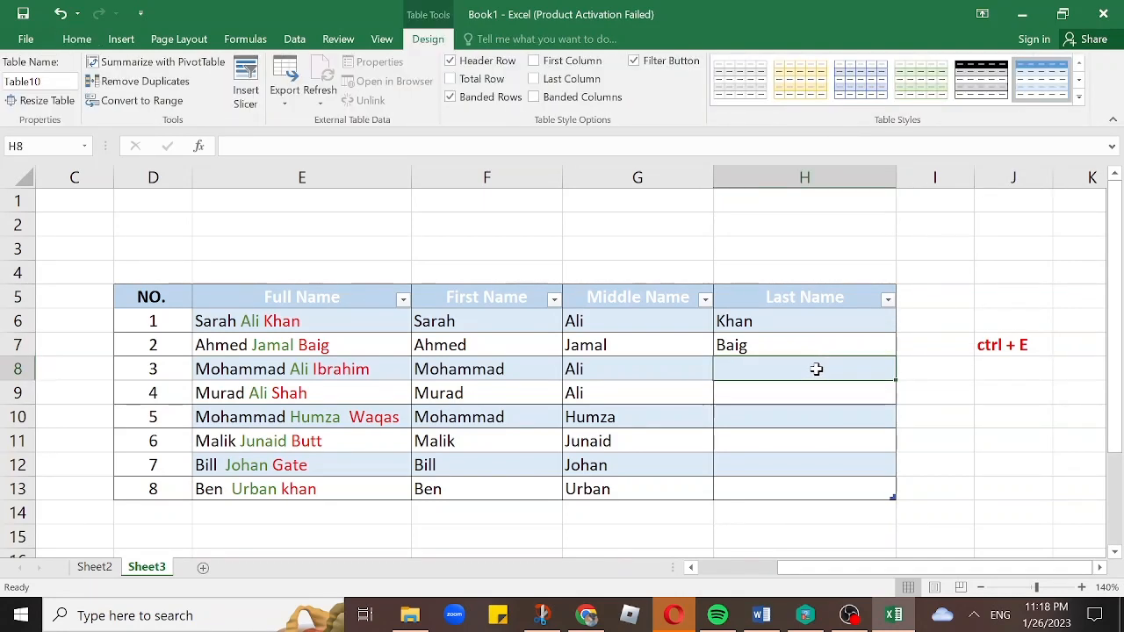
pyautogui.hotkey('ctrl', 'e')
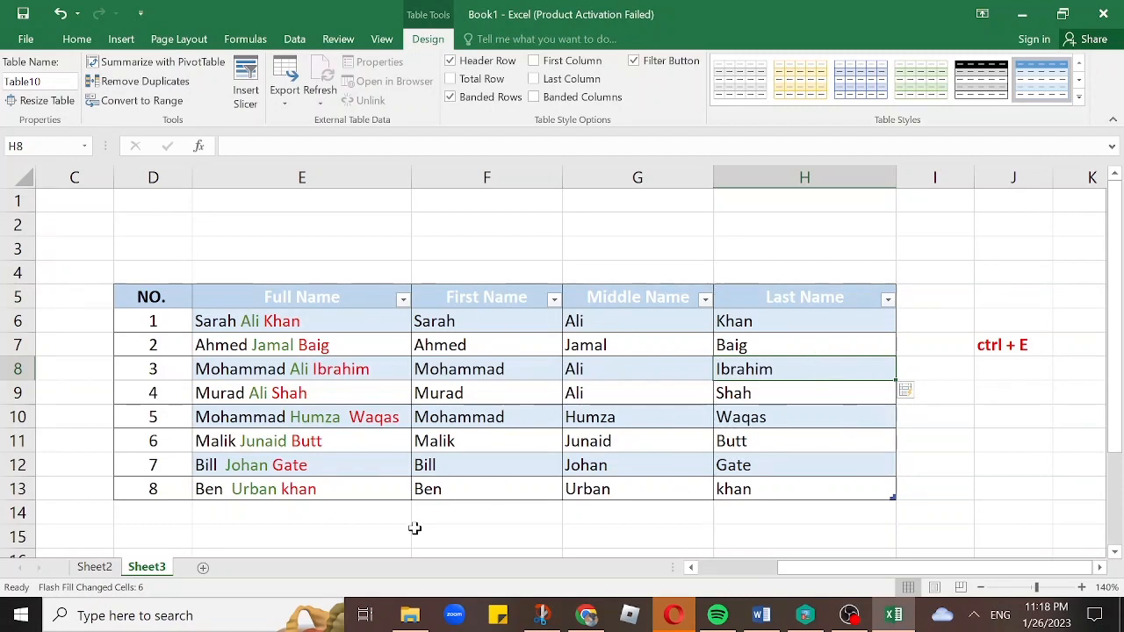
# Go to Sheet2 and select the eighth person's full name in E13 to examine how it was split.
pyautogui.click(99, 568)
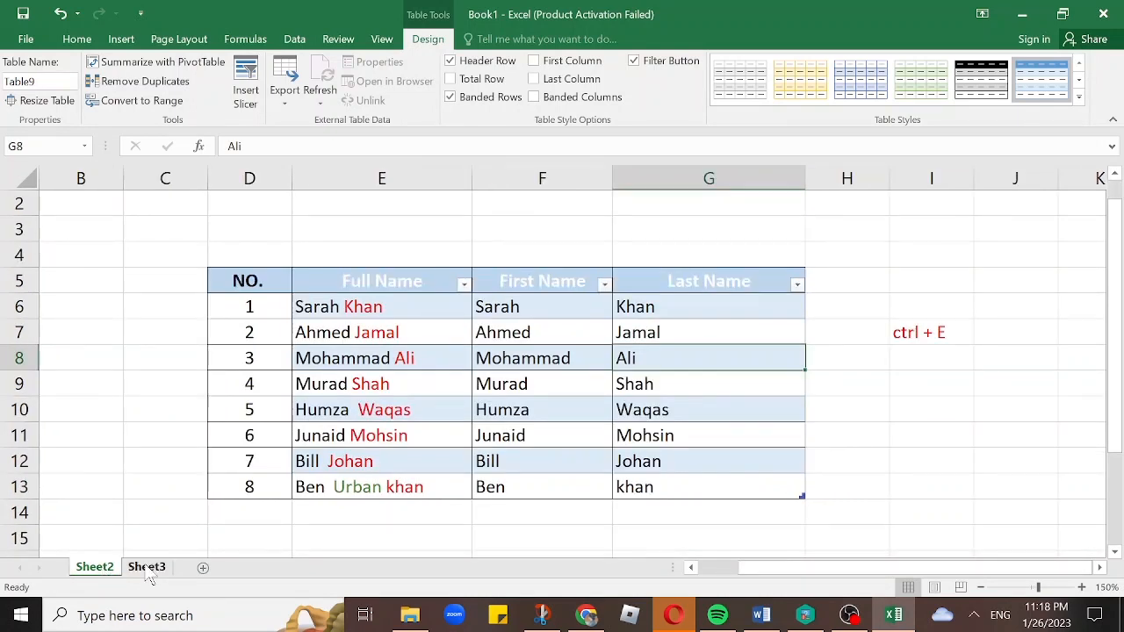
pyautogui.click(332, 497)
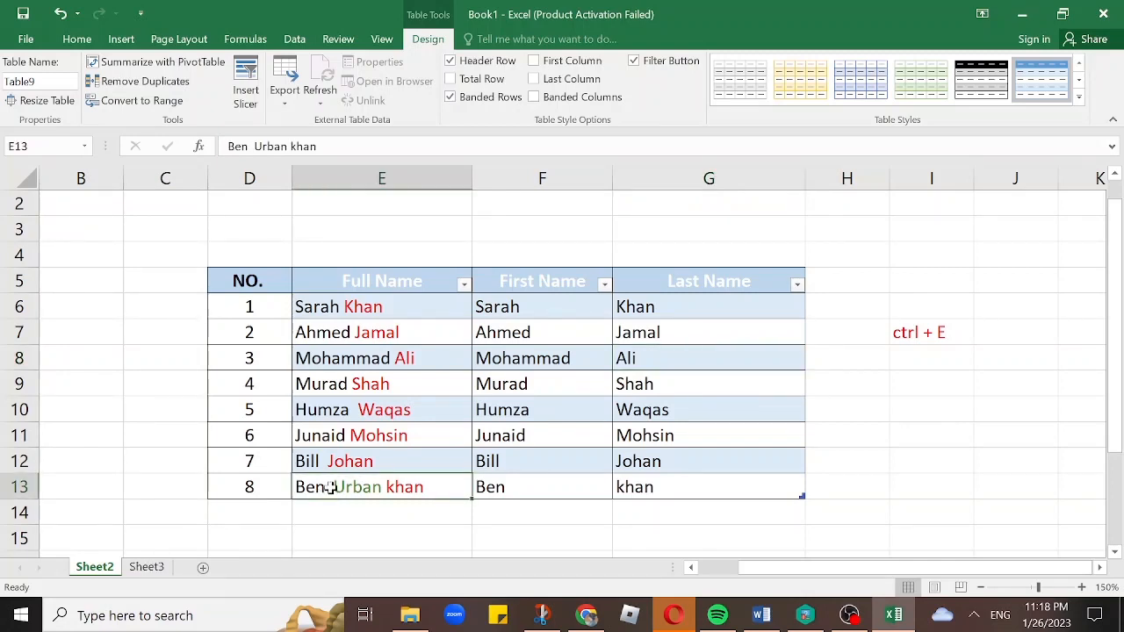